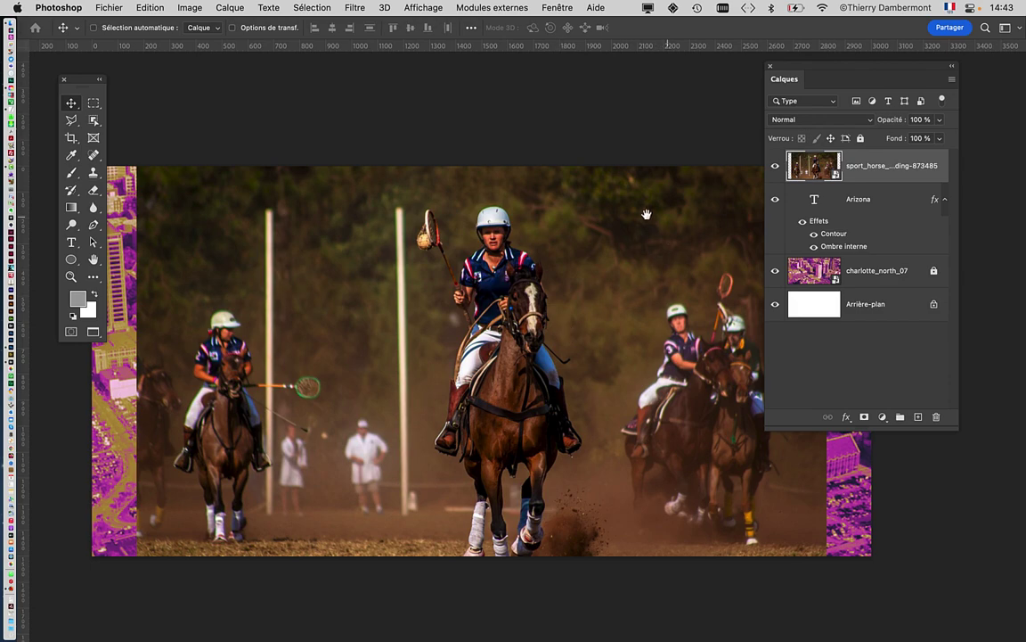
# Step: Clip the sport_horse polo photo layer into the Arizona text layer
pyautogui.scroll(-5, 570, 196)
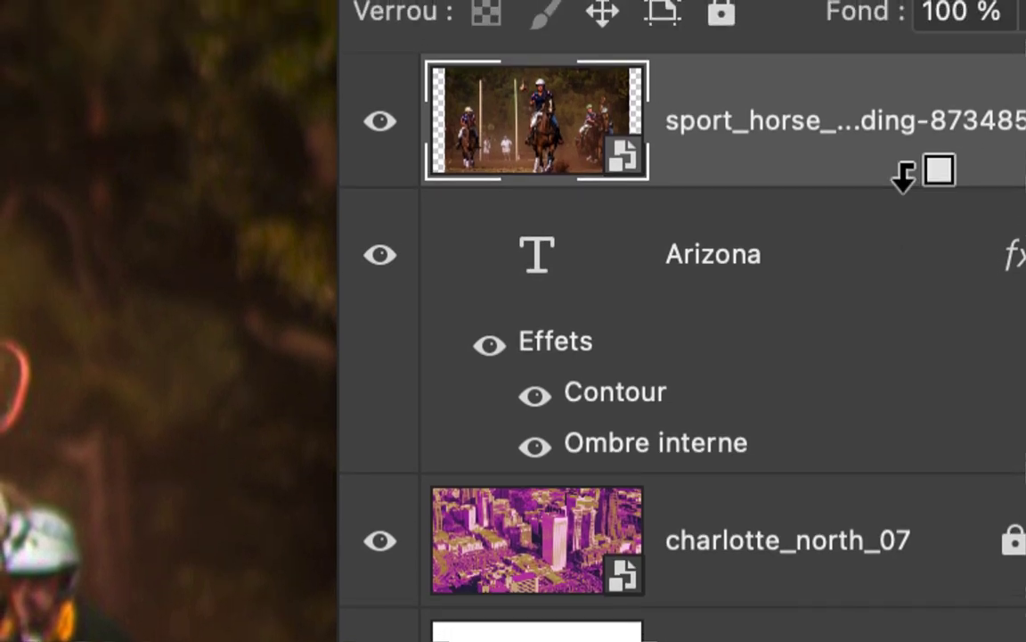
pyautogui.keyDown('alt'); pyautogui.click(904, 176); pyautogui.keyUp('alt')
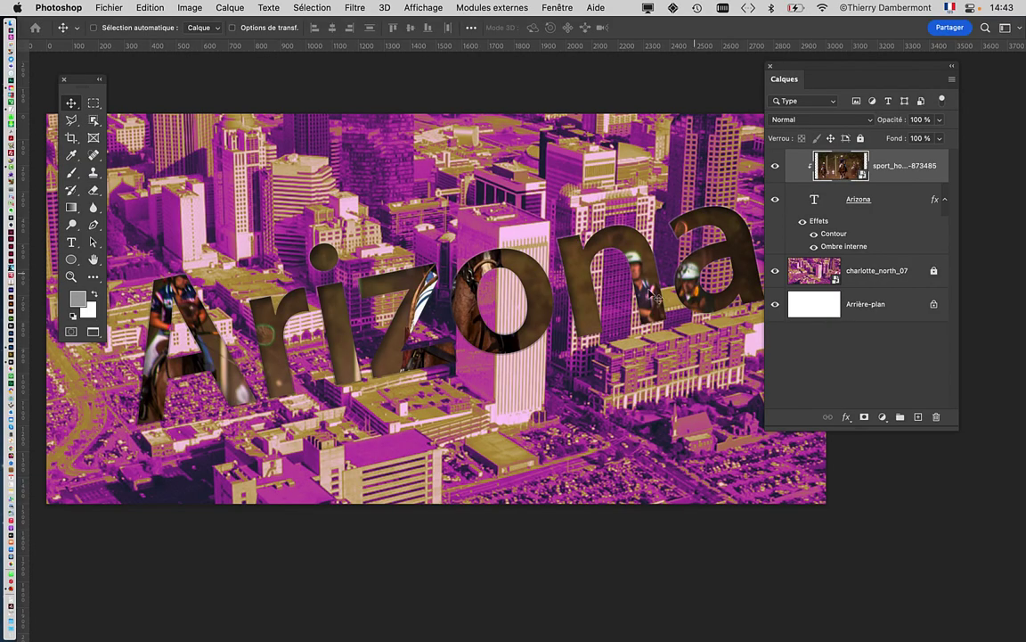
pyautogui.scroll(1, 221, 343)
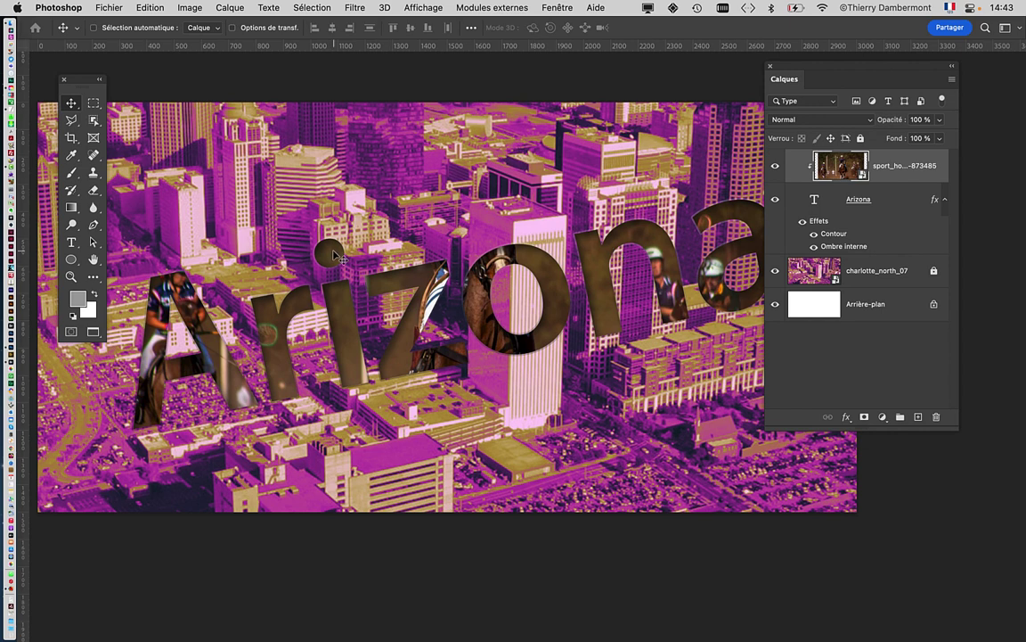
# Step: Drag the polo photo within the letters until the riders show through
pyautogui.moveTo(272, 263); pyautogui.dragTo(390, 269)
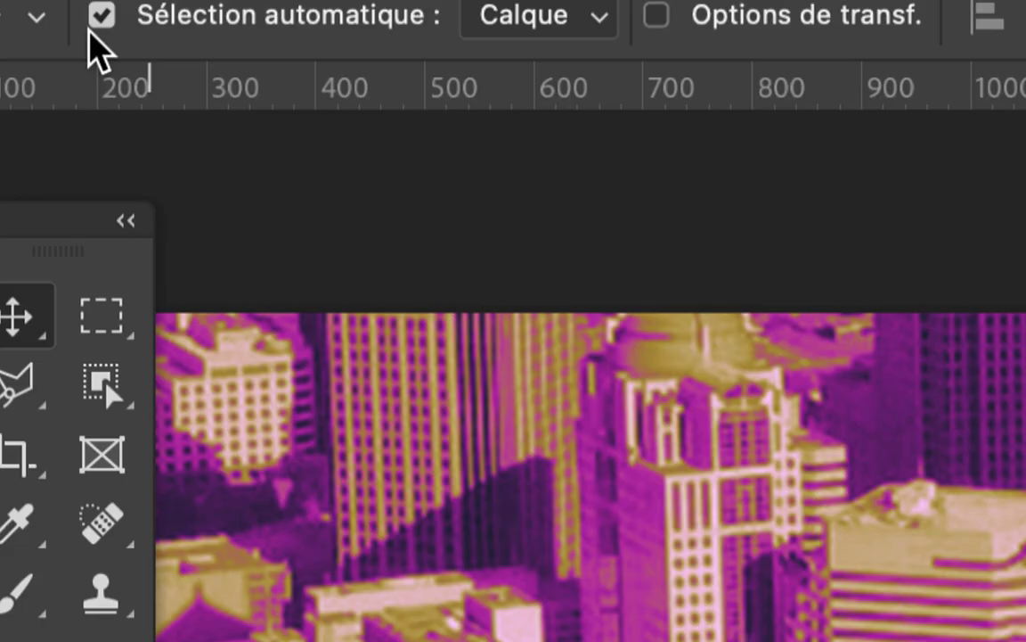
pyautogui.click(91, 31)
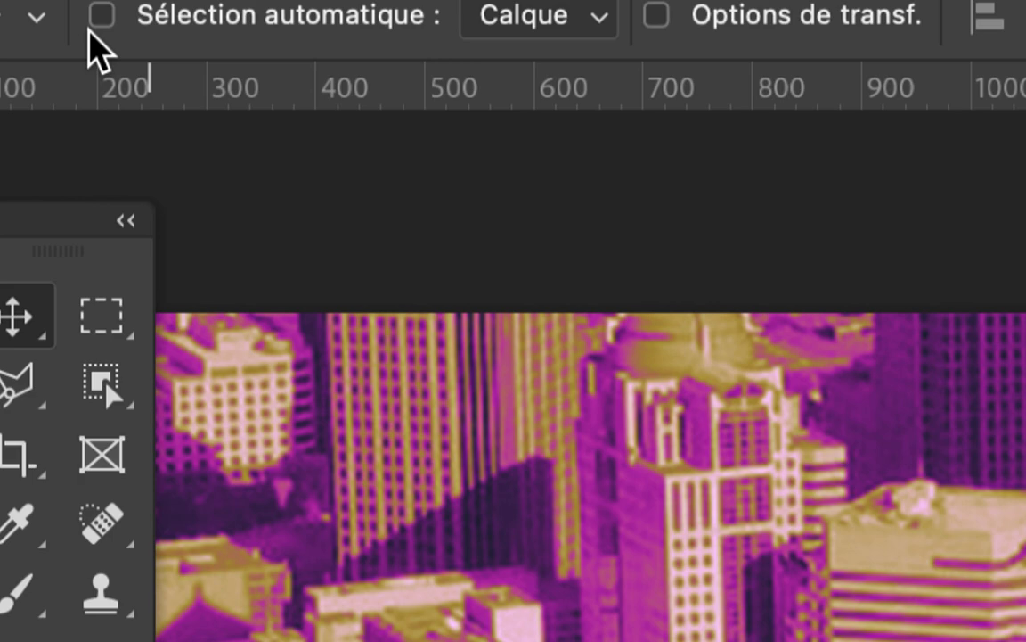
pyautogui.click(97, 18)
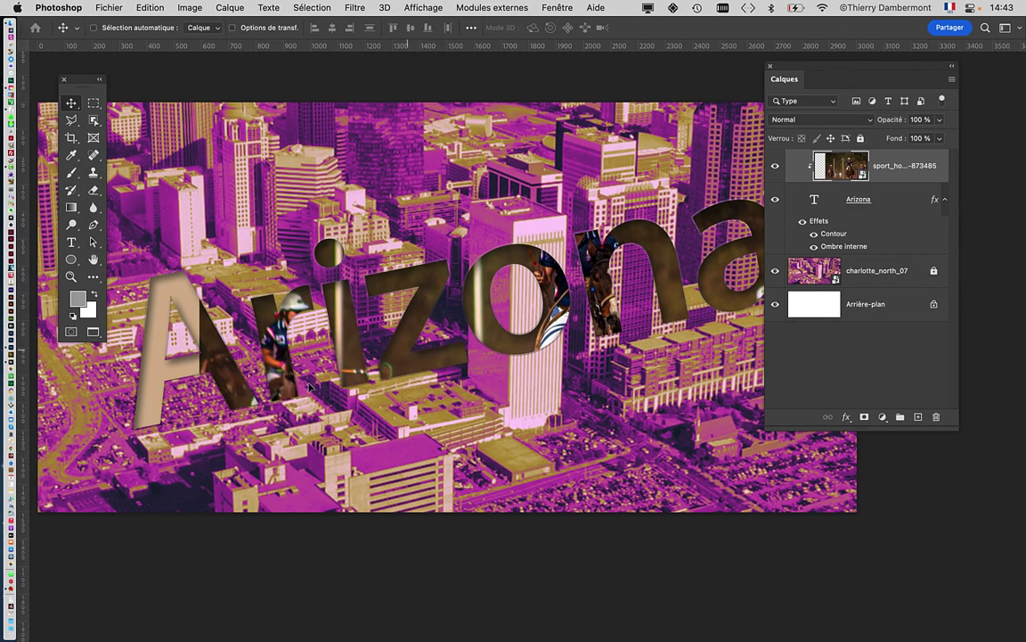
pyautogui.moveTo(309, 385); pyautogui.dragTo(290, 260)
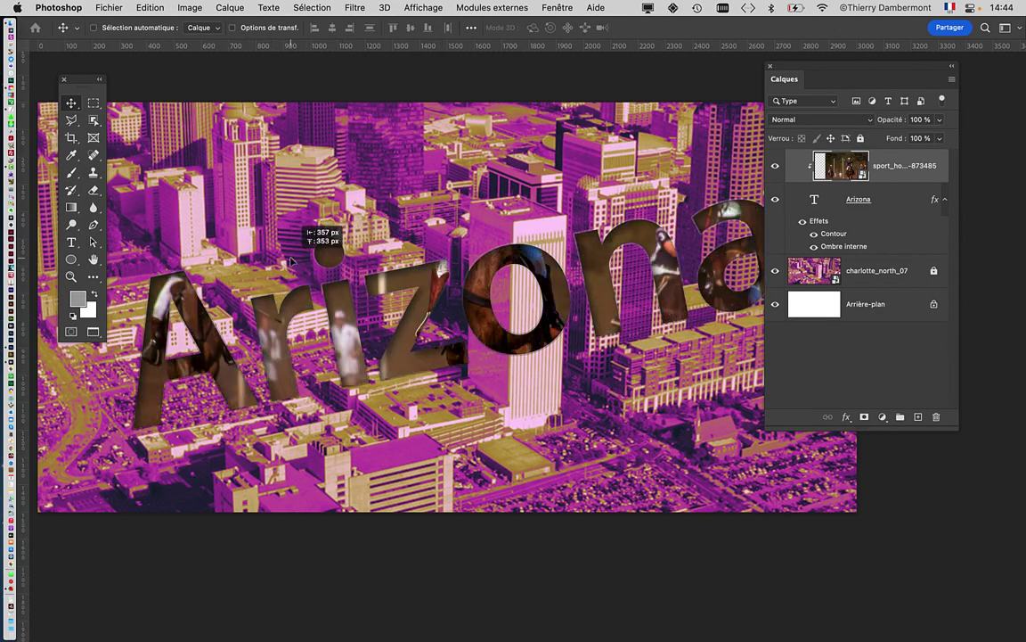
pyautogui.moveTo(290, 260); pyautogui.dragTo(357, 241)
pyautogui.scroll(-3, 448, 365)
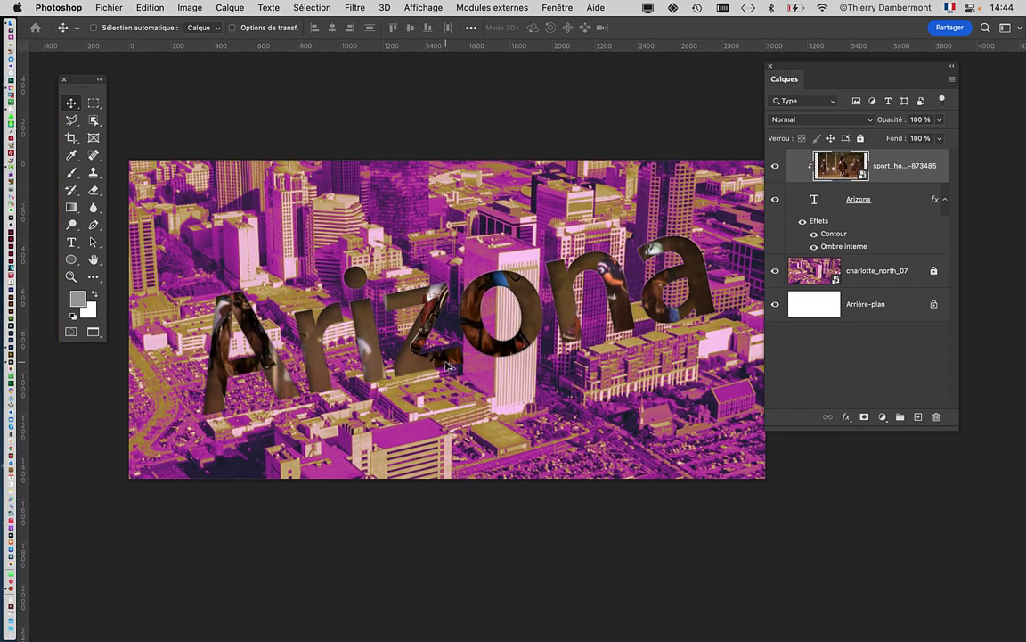
pyautogui.scroll(-1, 437, 359)
pyautogui.moveTo(423, 366)
pyautogui.mouseDown()
pyautogui.moveTo(305, 385)
pyautogui.moveTo(388, 362)
pyautogui.mouseUp()
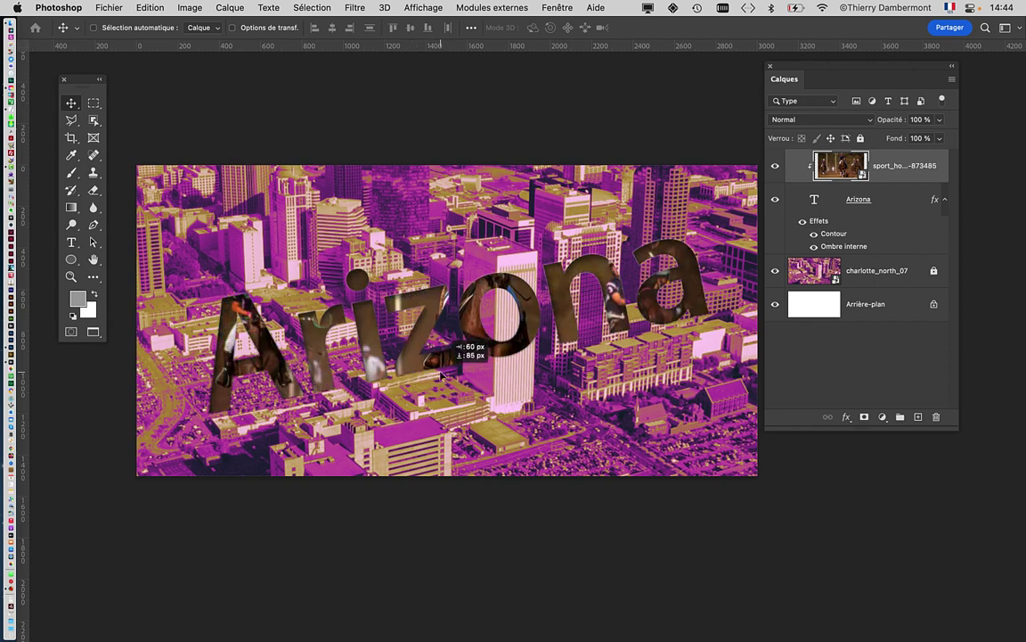
pyautogui.moveTo(388, 363); pyautogui.dragTo(363, 344)
pyautogui.scroll(1, 362, 344)
pyautogui.scroll(1, 363, 345)
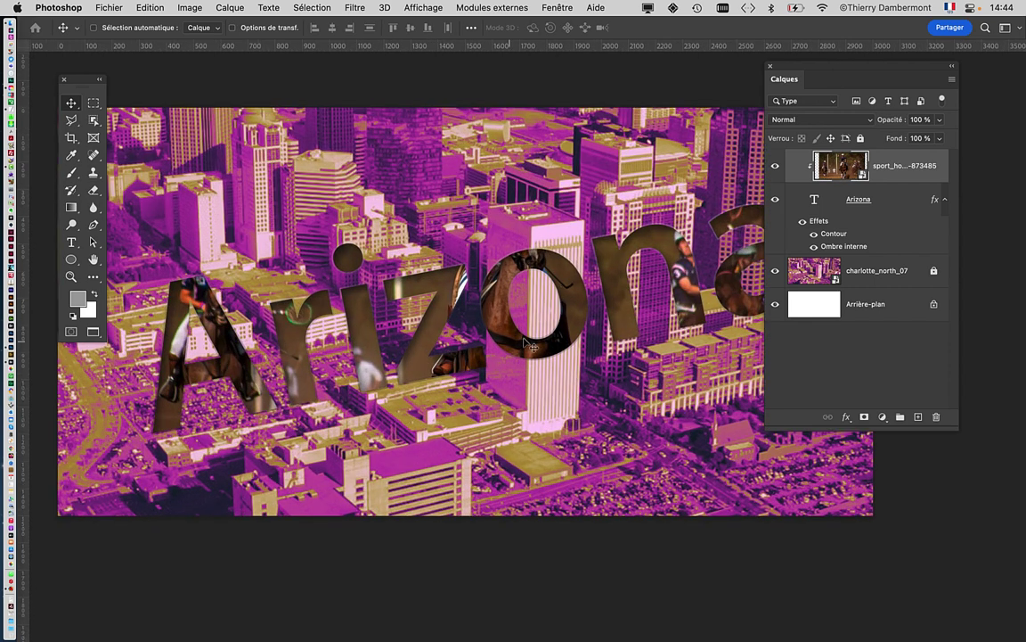
pyautogui.moveTo(493, 323)
pyautogui.mouseDown()
pyautogui.moveTo(504, 363)
pyautogui.moveTo(526, 359)
pyautogui.moveTo(538, 321)
pyautogui.moveTo(525, 260)
pyautogui.mouseUp()
pyautogui.scroll(-1, 525, 359)
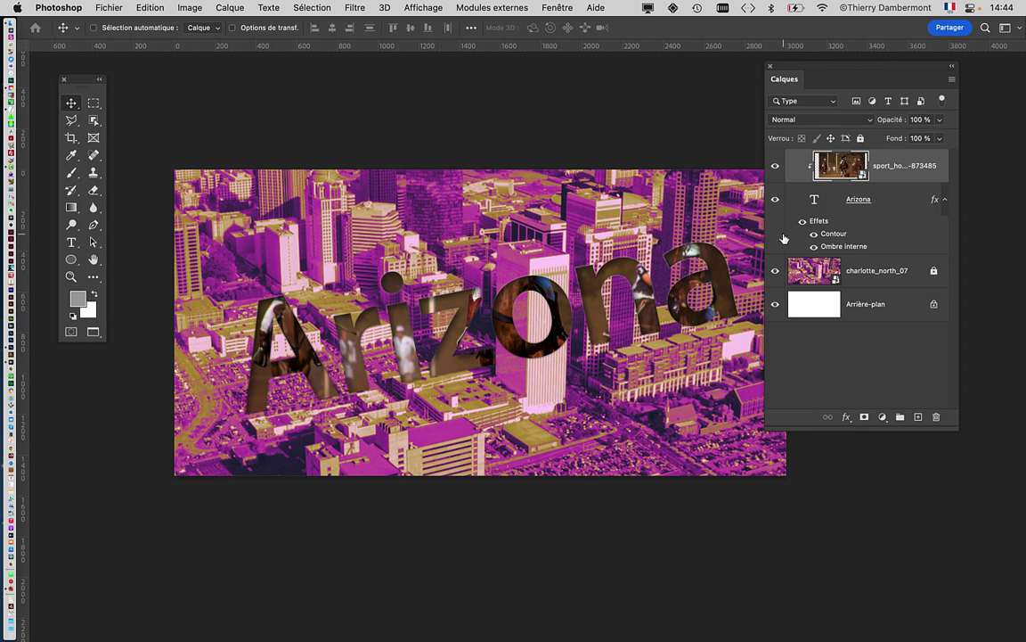
# Step: Uncheck the Contour and Ombre interne effects in the Arizona layer style
pyautogui.press('super')
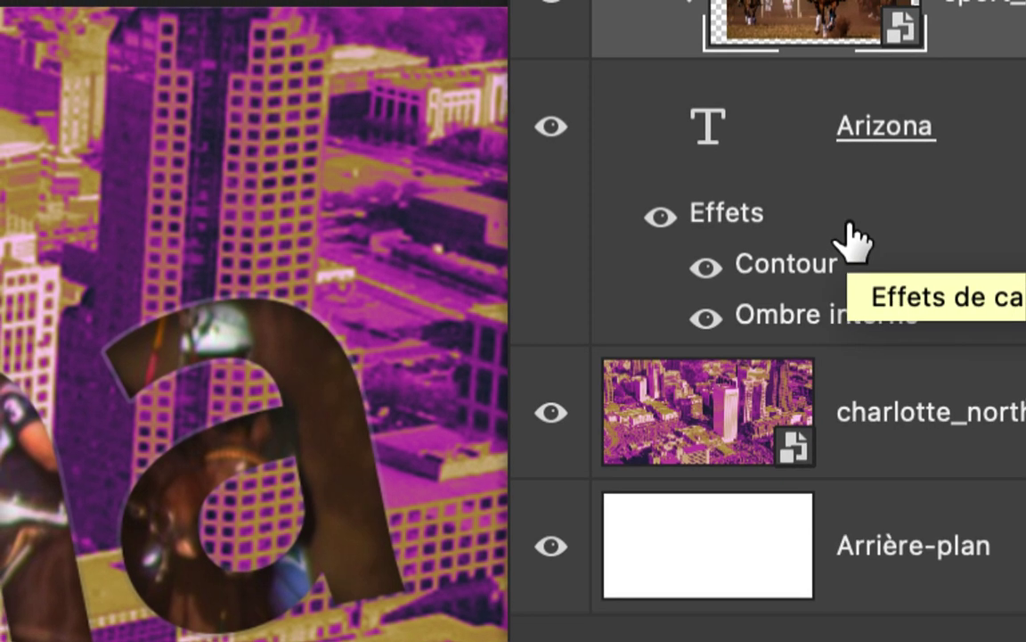
pyautogui.click(845, 237)
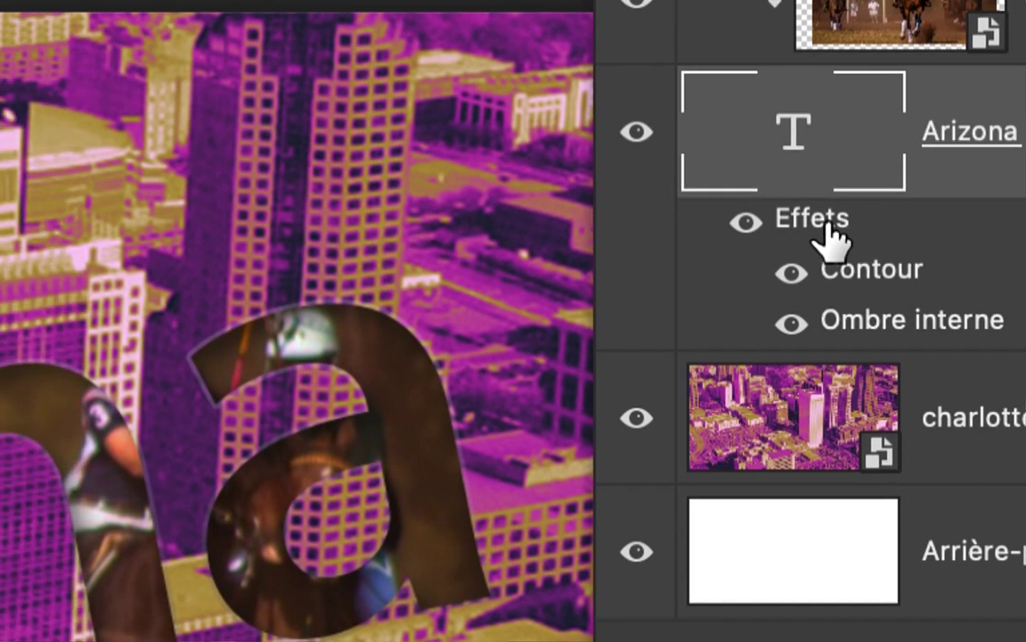
pyautogui.doubleClick(829, 228)
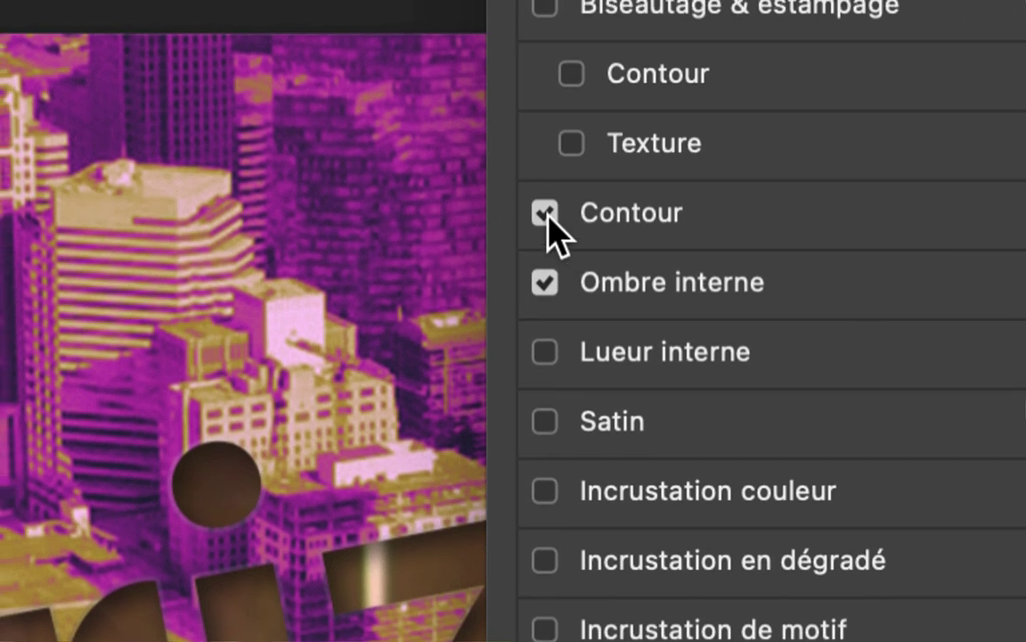
pyautogui.click(536, 207)
pyautogui.click(535, 275)
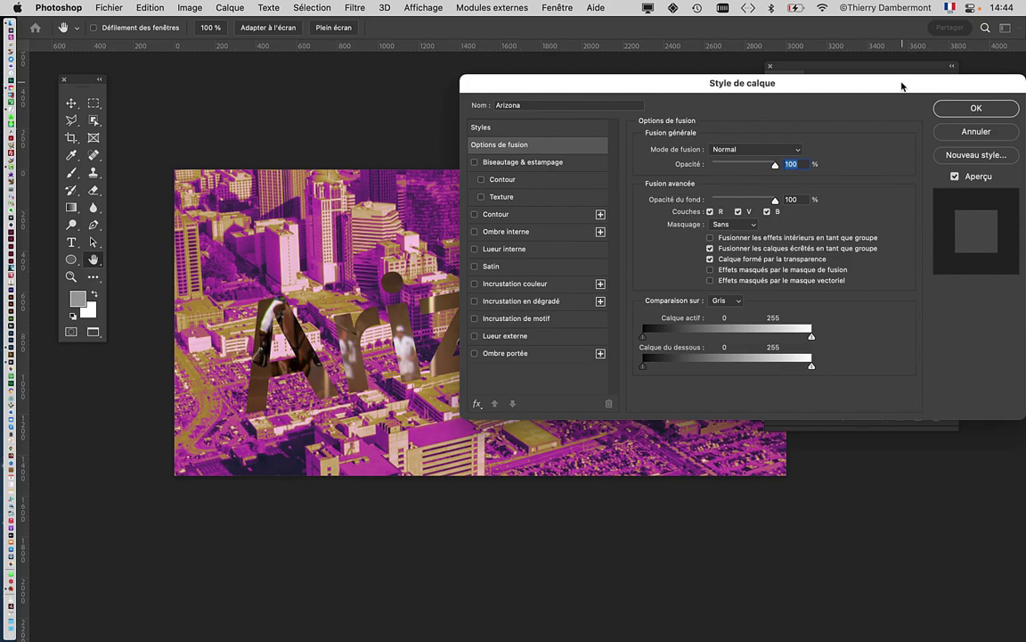
pyautogui.moveTo(902, 86); pyautogui.dragTo(529, 87)
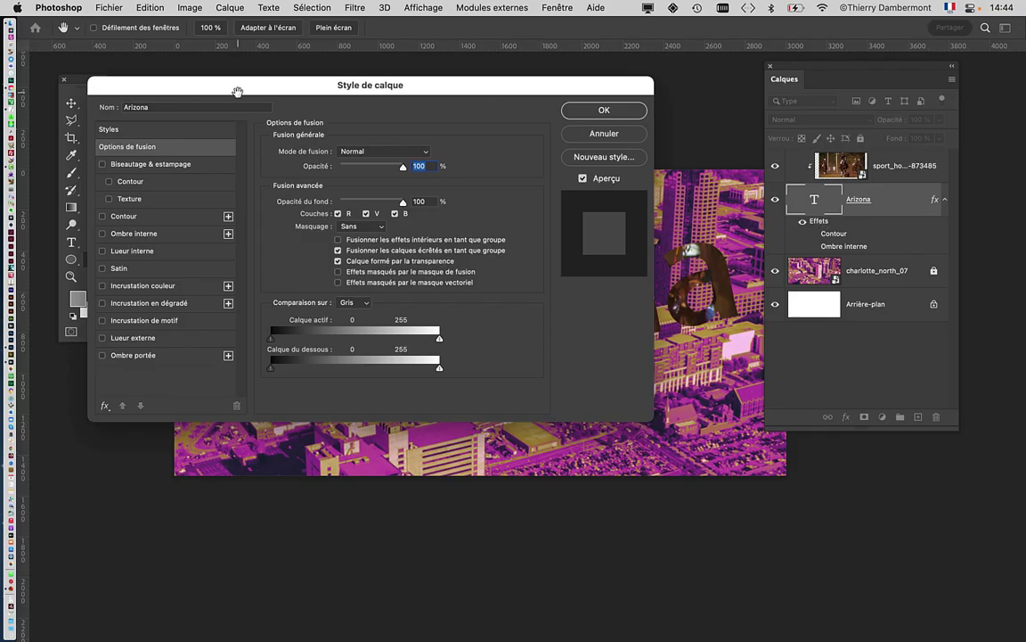
pyautogui.moveTo(238, 92); pyautogui.dragTo(658, 68)
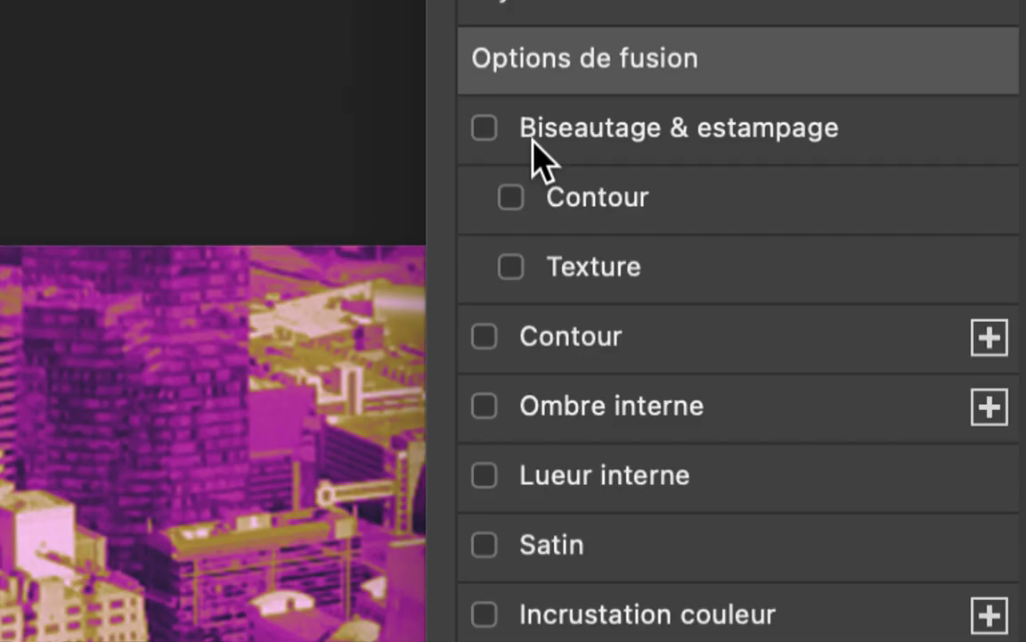
# Step: Enable Bevel & Emboss on the text with the Smooth (Lisse) technique
pyautogui.click(533, 143)
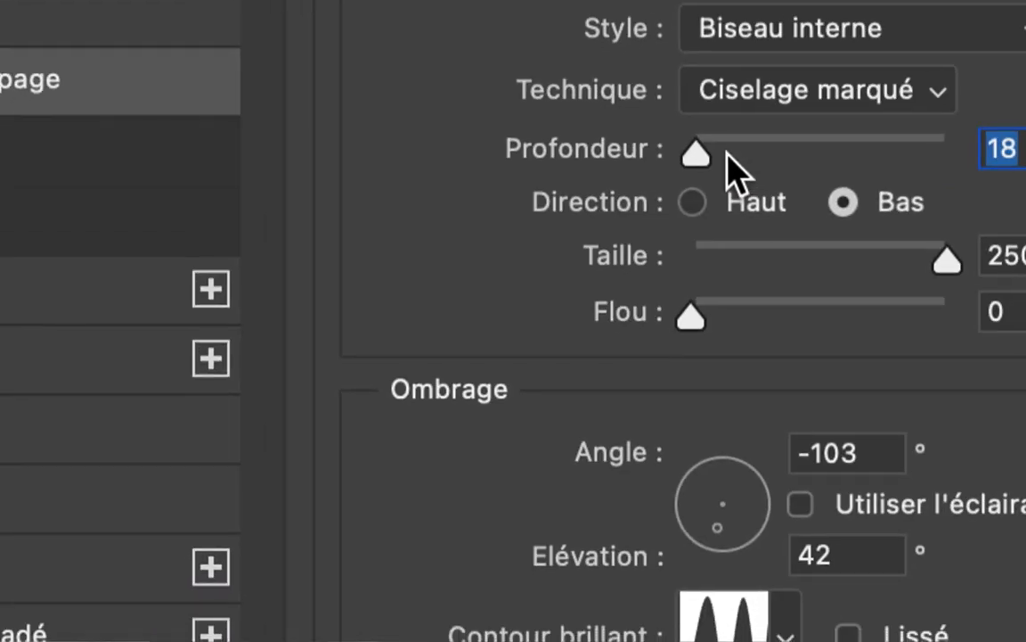
pyautogui.click(726, 154)
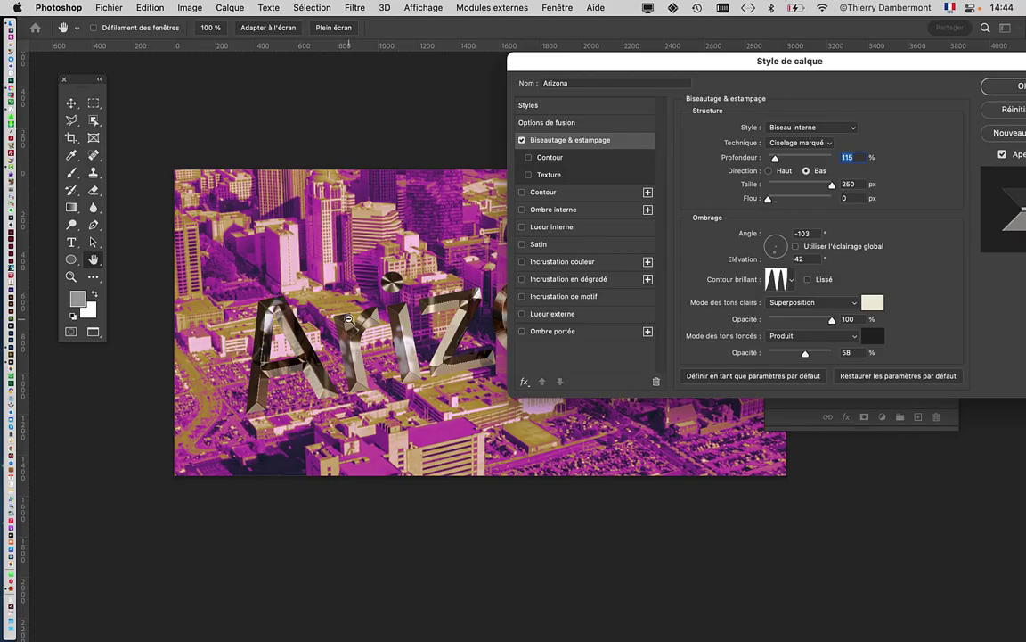
pyautogui.scroll(5, 377, 295)
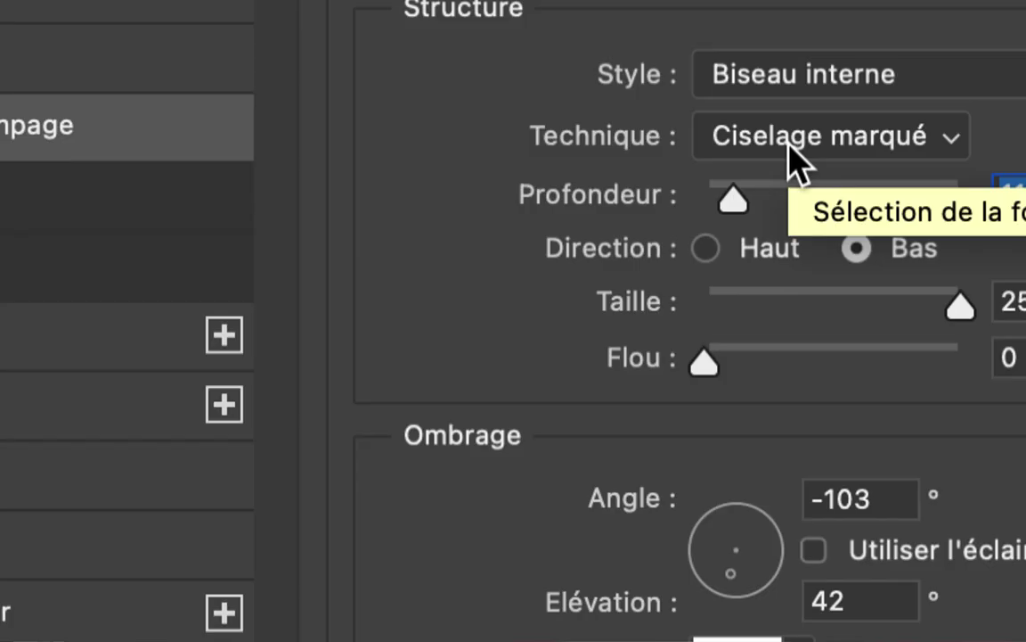
pyautogui.click(791, 145)
pyautogui.click(791, 142)
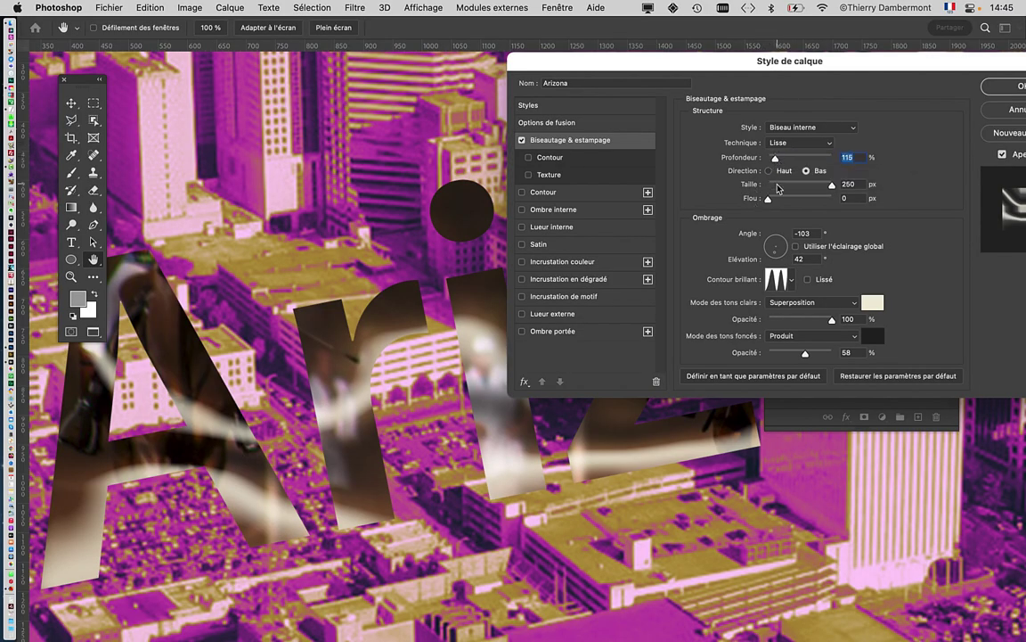
pyautogui.moveTo(778, 186); pyautogui.dragTo(778, 185)
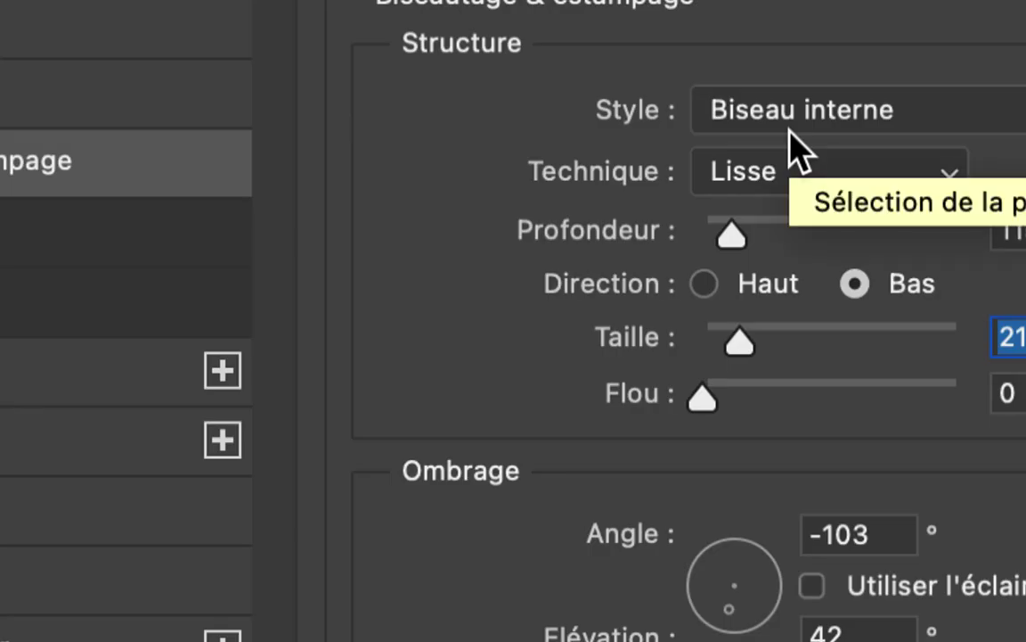
# Step: Set the bevel to Inner Bevel with 199% depth and 13 px size
pyautogui.click(790, 135)
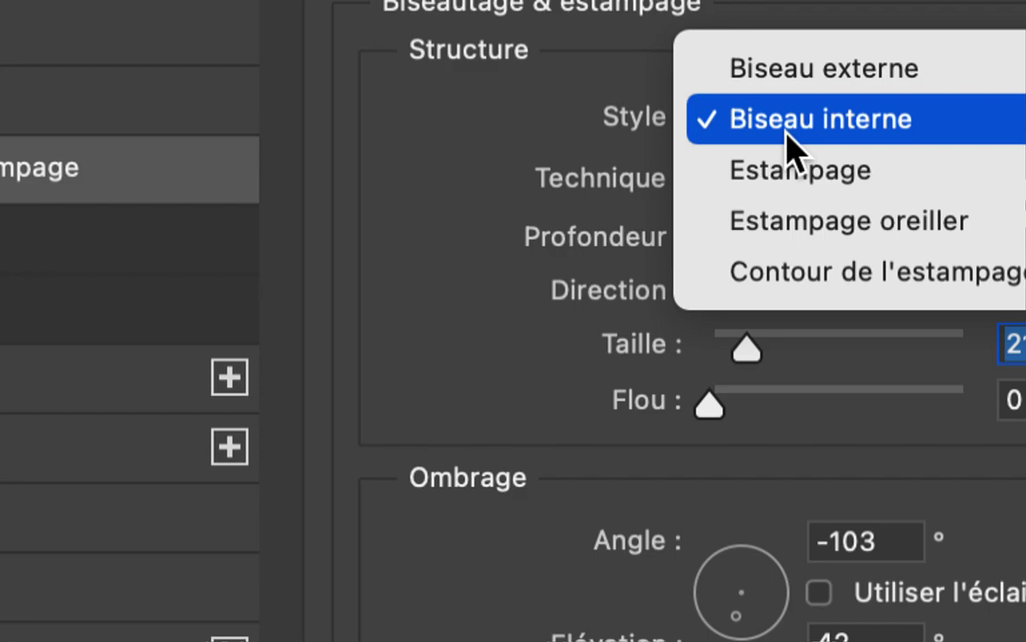
pyautogui.click(789, 71)
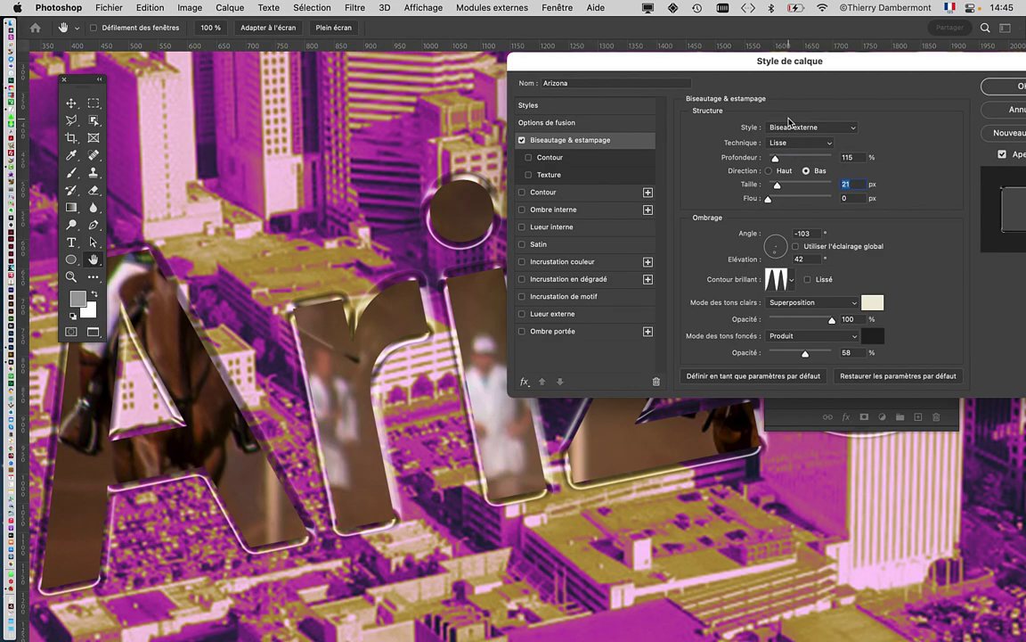
pyautogui.click(791, 132)
pyautogui.moveTo(775, 158)
pyautogui.mouseDown()
pyautogui.moveTo(831, 184)
pyautogui.moveTo(767, 184)
pyautogui.mouseUp()
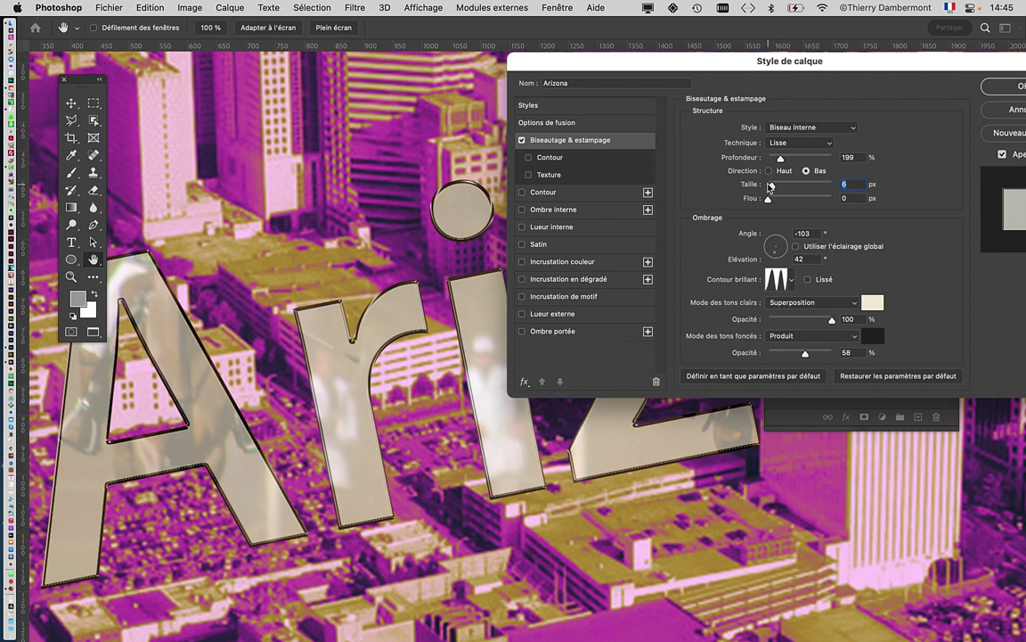
pyautogui.moveTo(772, 189); pyautogui.dragTo(778, 189)
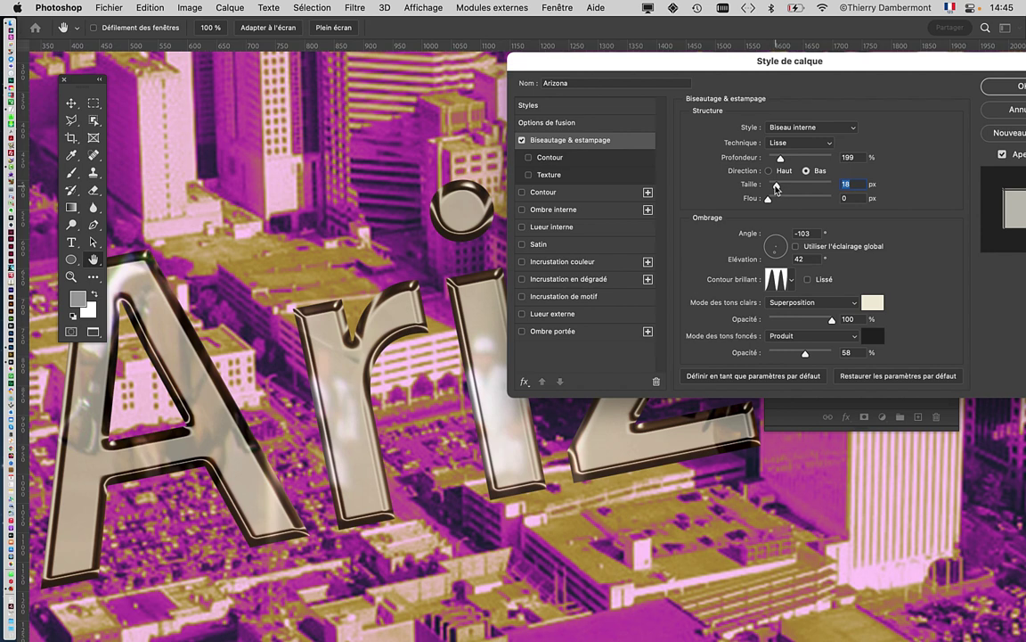
pyautogui.moveTo(777, 189); pyautogui.dragTo(774, 189)
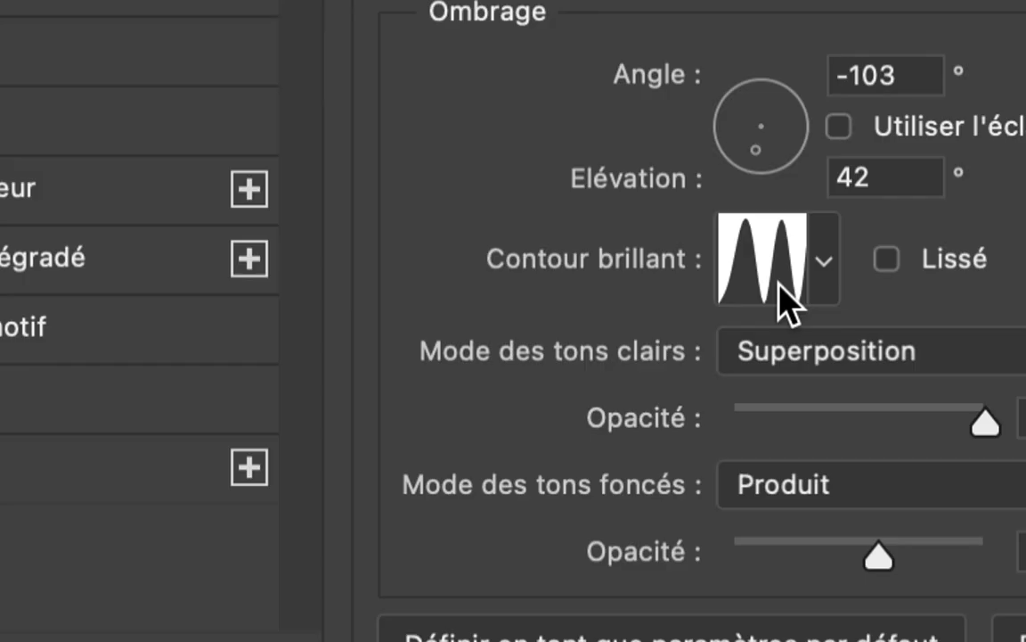
# Step: Set the bevel's gloss contour to the Linear preset
pyautogui.click(820, 268)
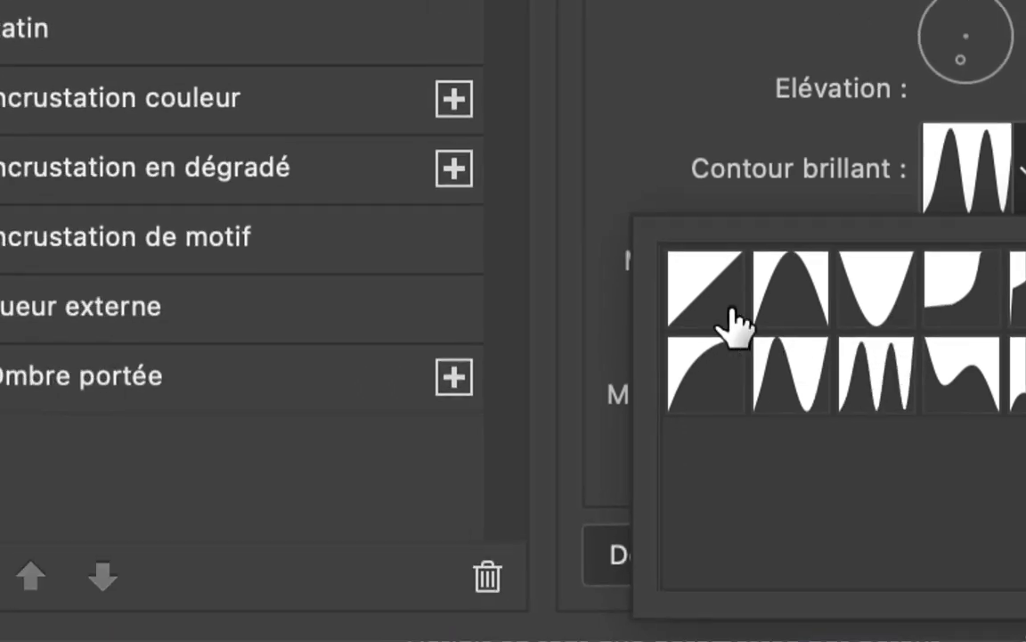
pyautogui.click(581, 237)
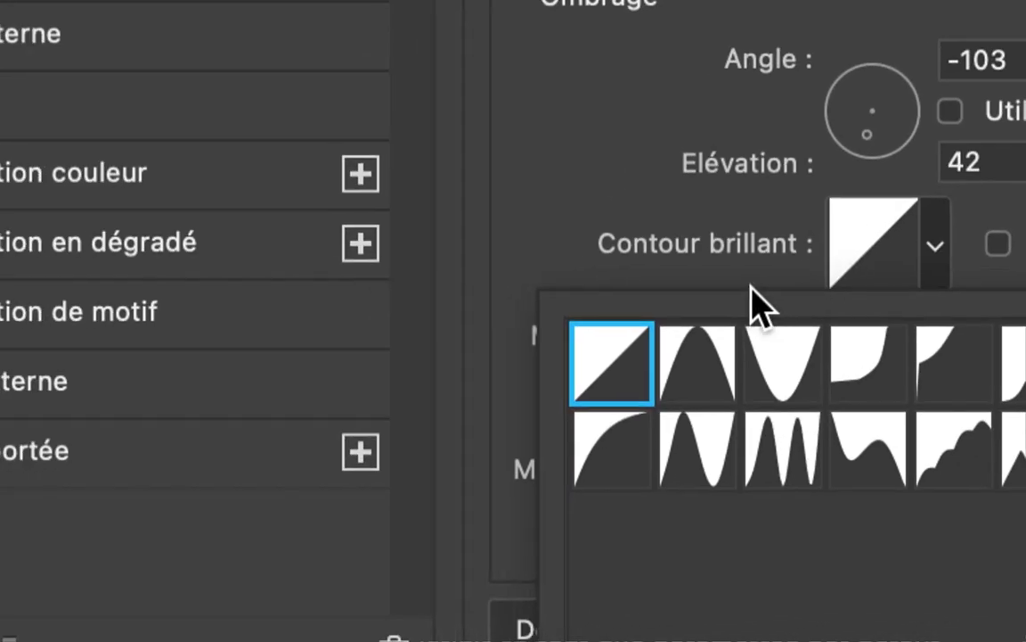
pyautogui.click(782, 285)
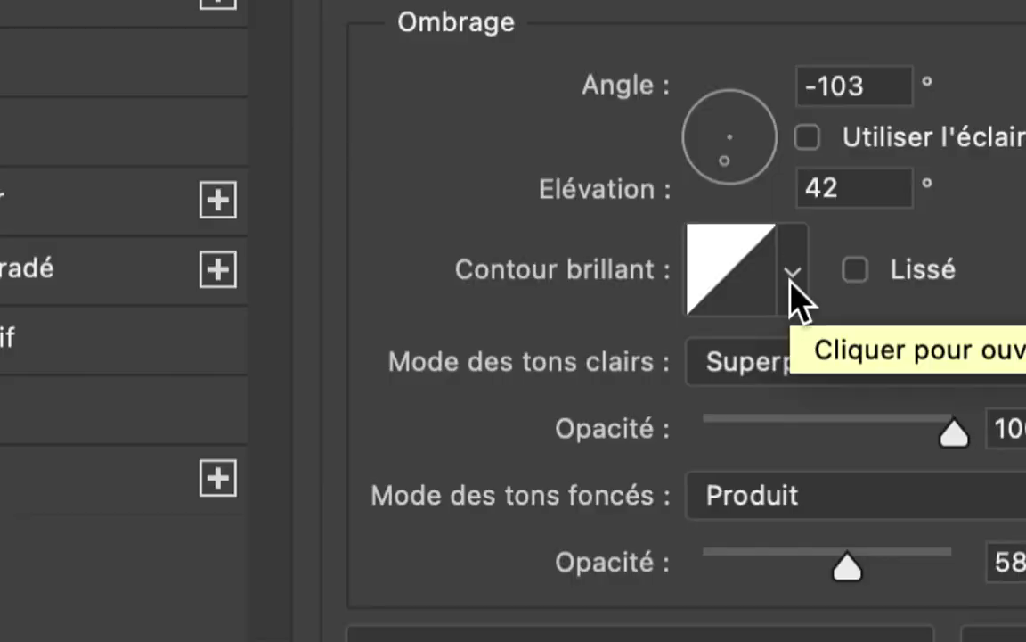
pyautogui.click(792, 283)
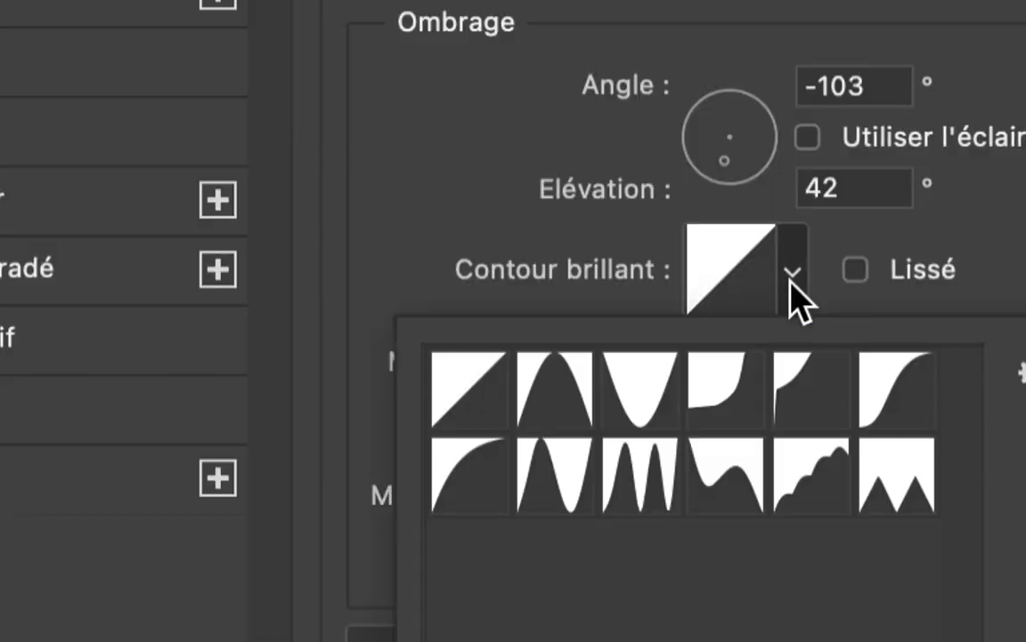
pyautogui.click(792, 283)
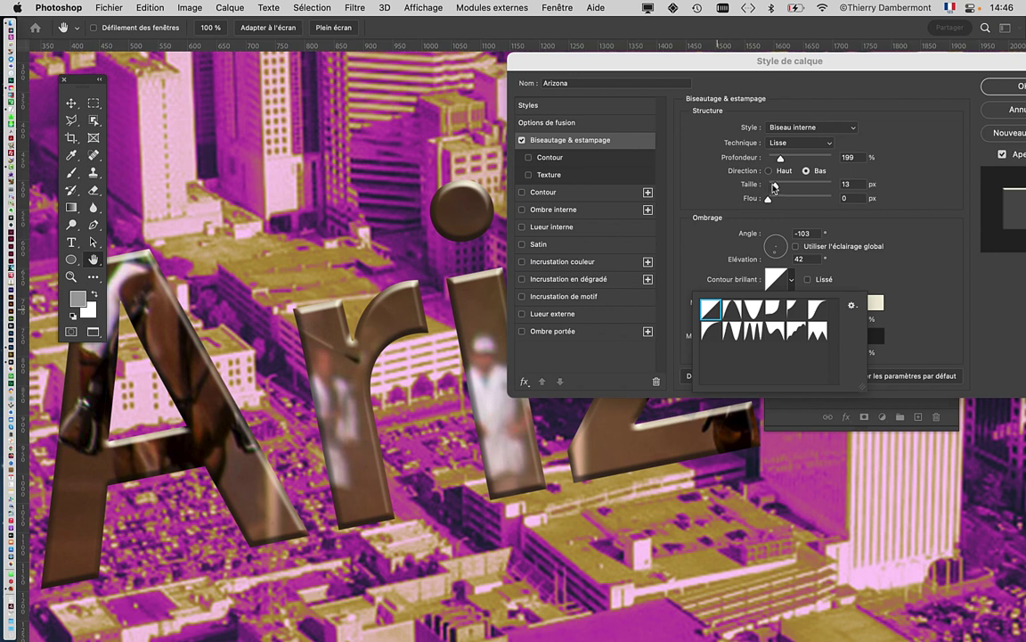
pyautogui.click(775, 186)
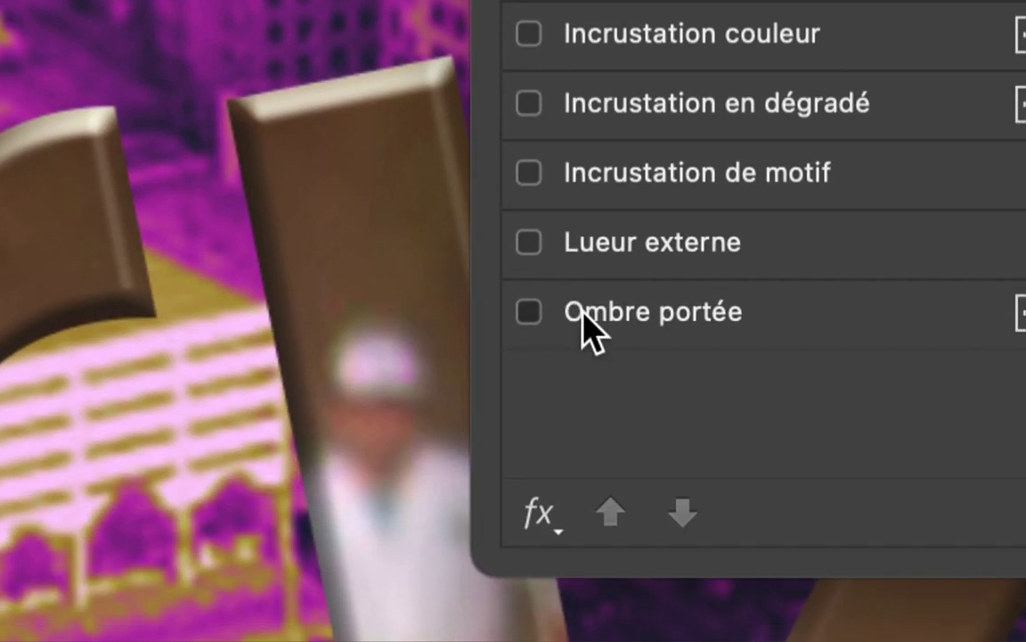
# Step: Add a drop shadow at 63% opacity, 86° angle, 20 px distance and 35 px size
pyautogui.click(584, 314)
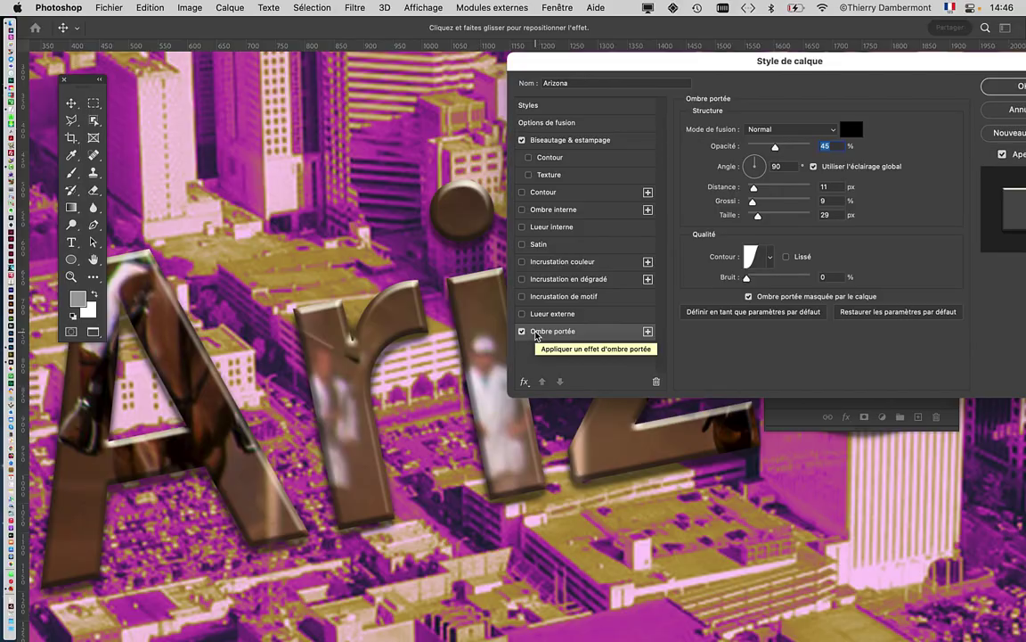
pyautogui.press('Tab')
pyautogui.press('Tab')
pyautogui.press('Tab')
pyautogui.press('Tab')
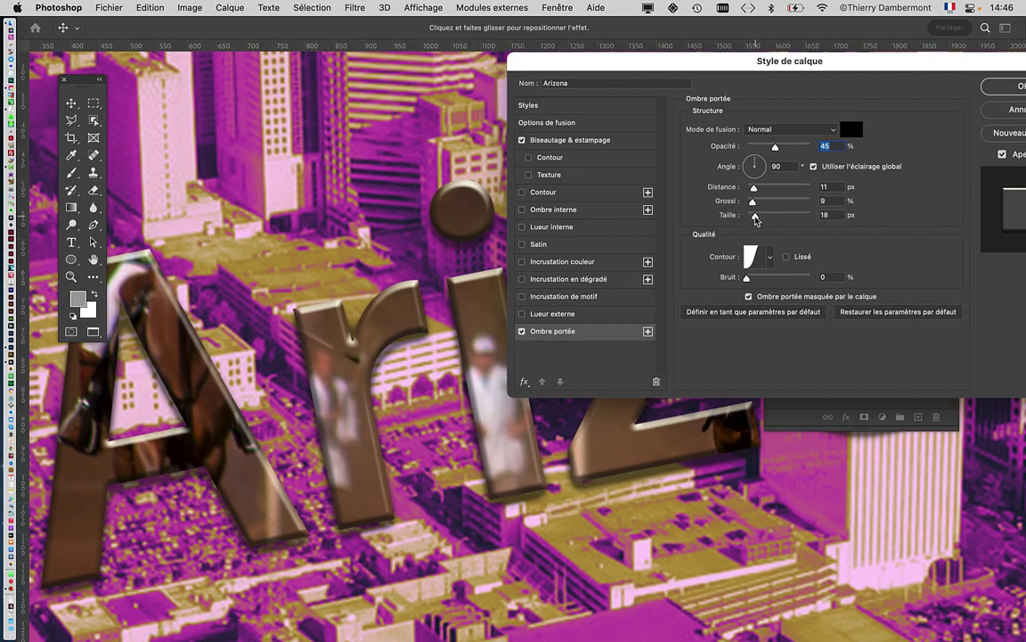
pyautogui.write('8')
pyautogui.moveTo(776, 147); pyautogui.dragTo(786, 146)
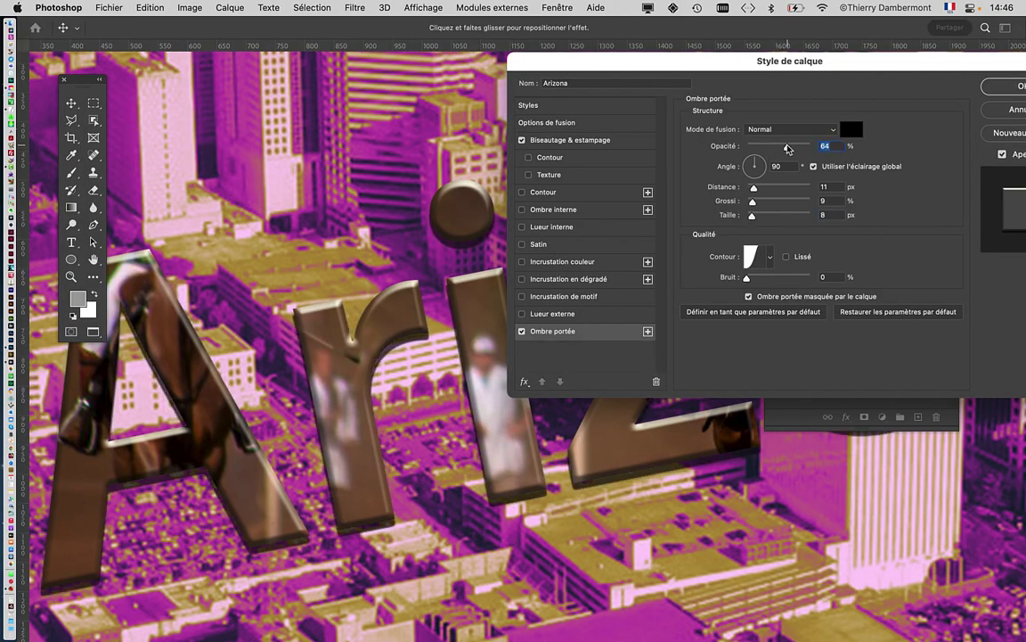
pyautogui.moveTo(752, 188); pyautogui.dragTo(759, 216)
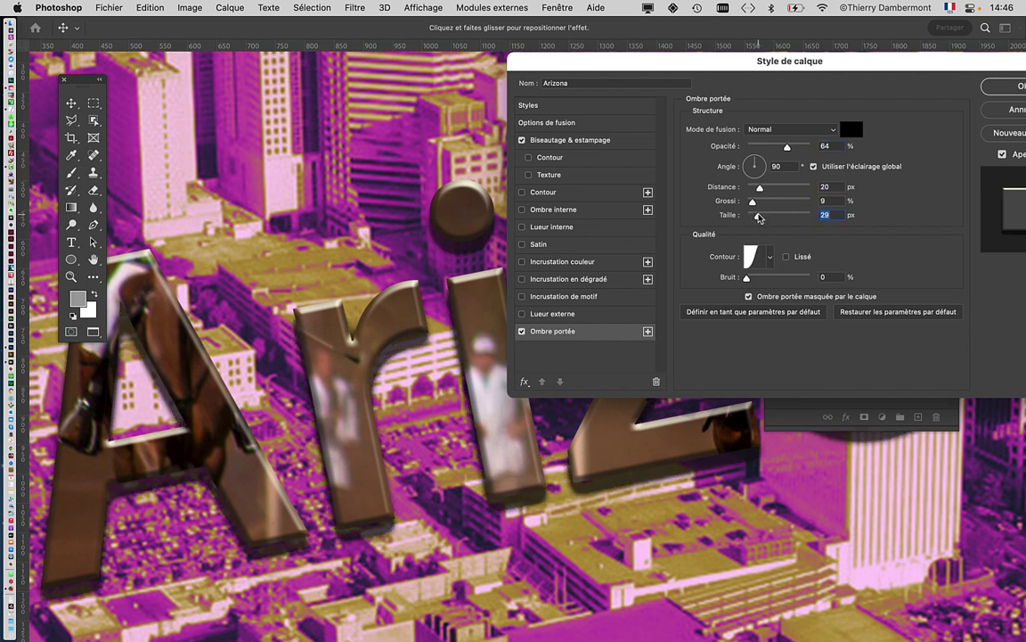
pyautogui.moveTo(787, 146); pyautogui.dragTo(774, 146)
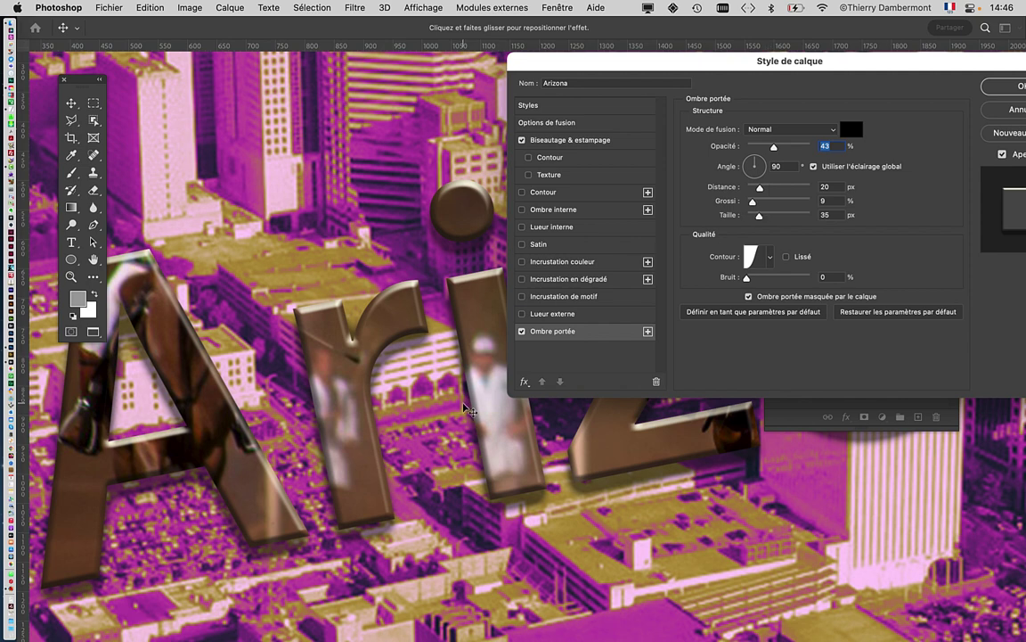
pyautogui.moveTo(773, 146); pyautogui.dragTo(787, 147)
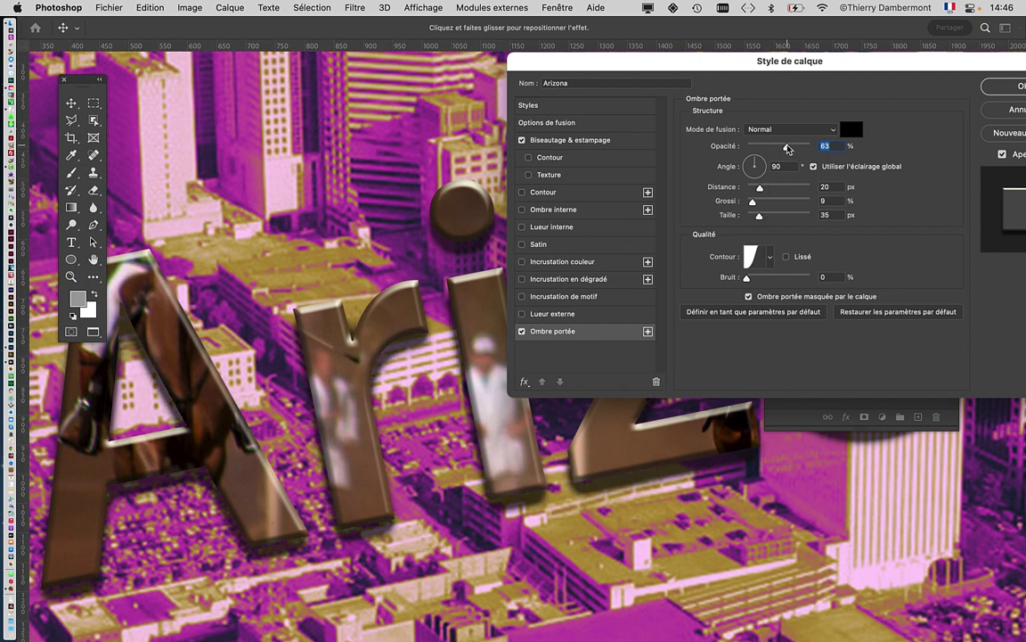
pyautogui.click(751, 164)
pyautogui.moveTo(751, 163); pyautogui.dragTo(756, 161)
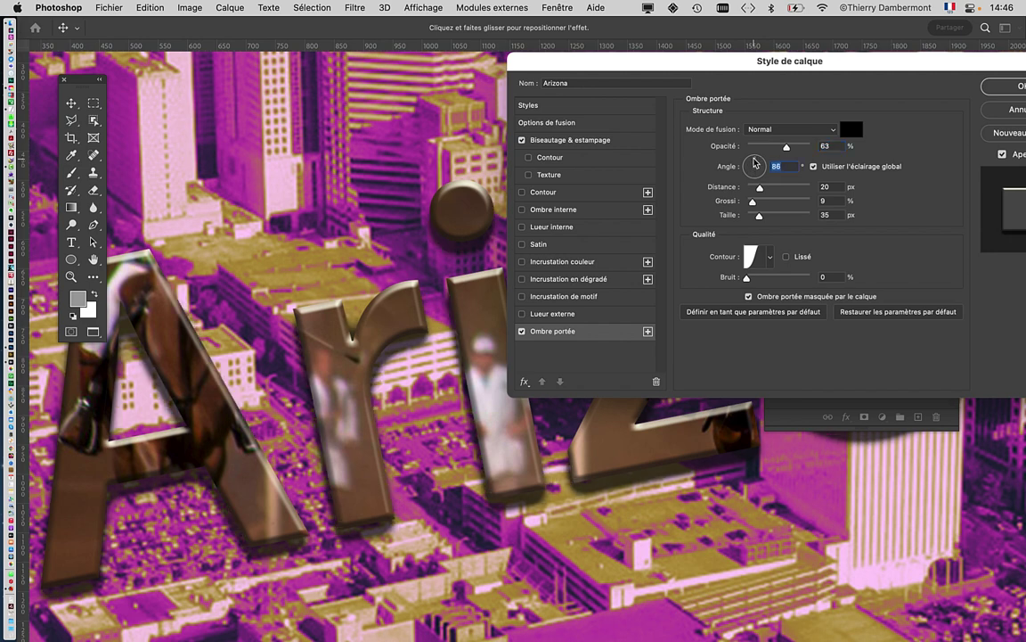
pyautogui.click(553, 140)
# Step: Make the bevel shallower at 105% depth and 9 px size
pyautogui.click(766, 197)
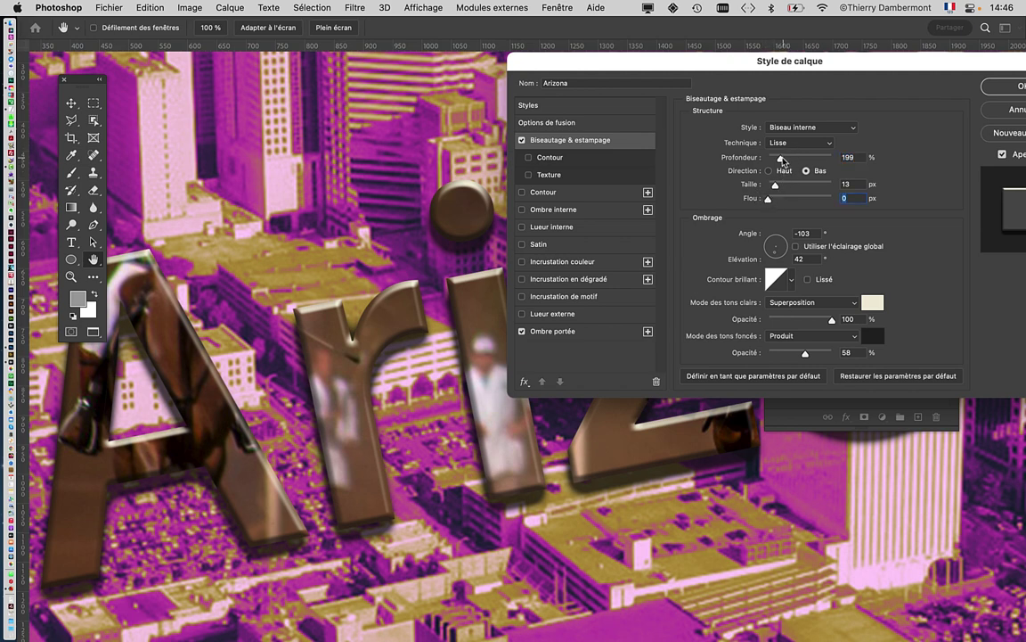
pyautogui.moveTo(781, 157); pyautogui.dragTo(775, 186)
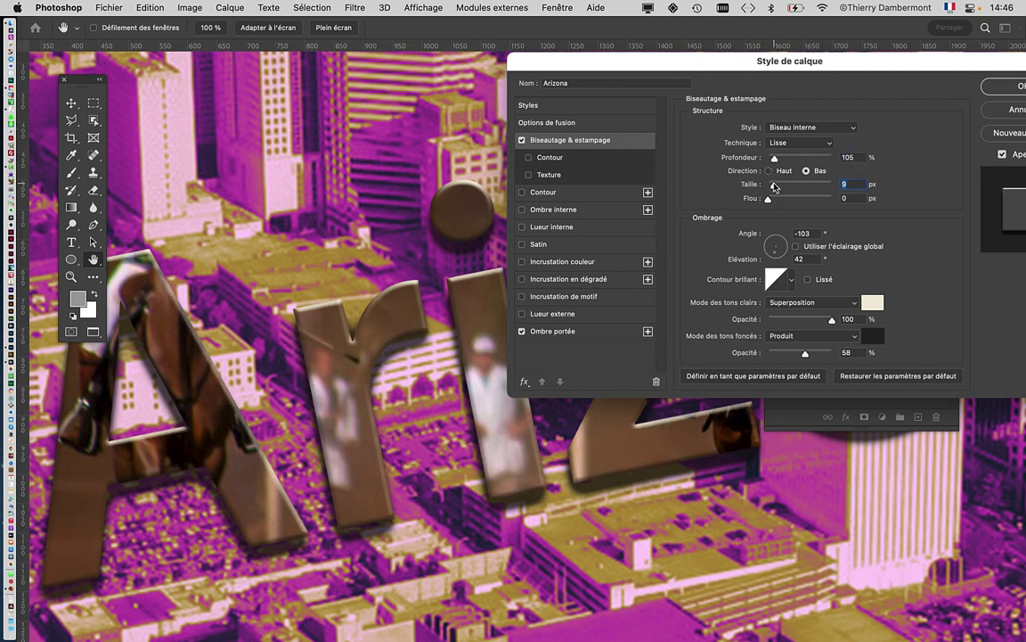
pyautogui.click(553, 333)
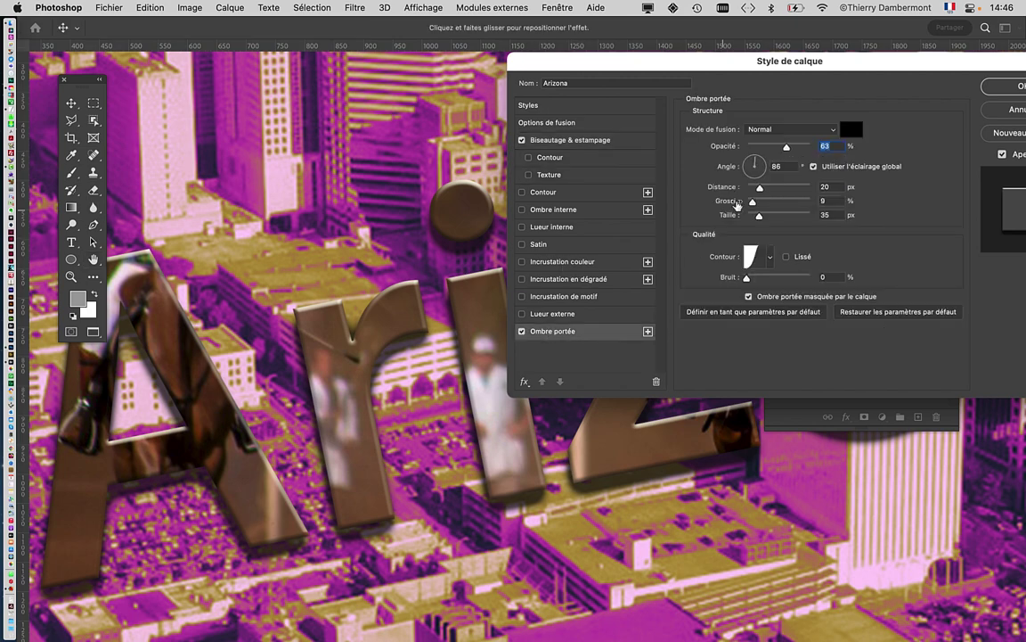
# Step: Push the drop shadow distance out to 27 px
pyautogui.moveTo(403, 310); pyautogui.dragTo(403, 316)
pyautogui.scroll(-2, 403, 313)
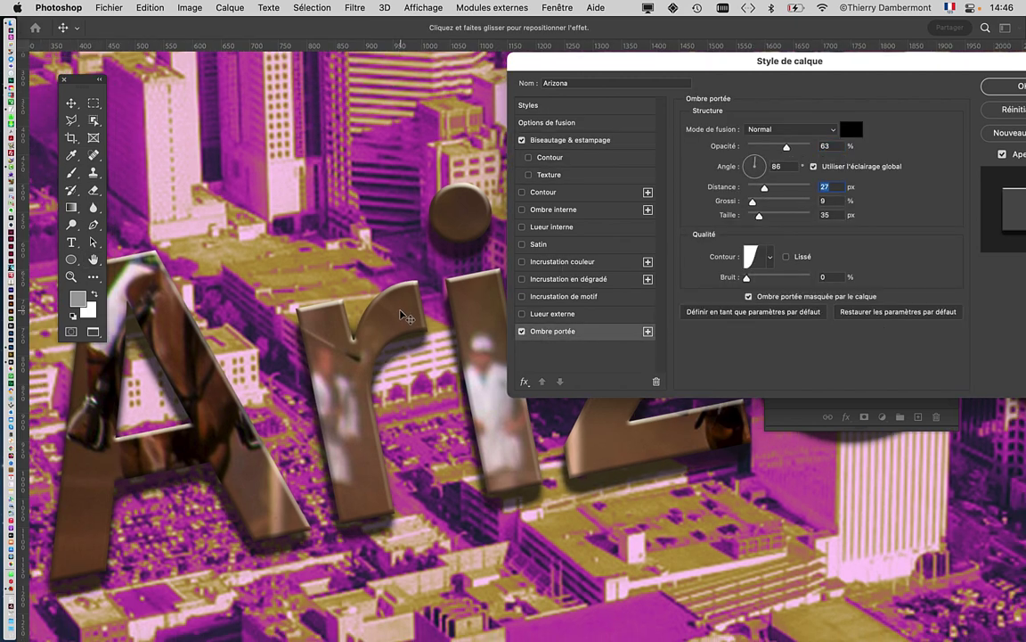
pyautogui.scroll(-2, 403, 314)
pyautogui.scroll(-3, 402, 314)
pyautogui.scroll(5, 402, 314)
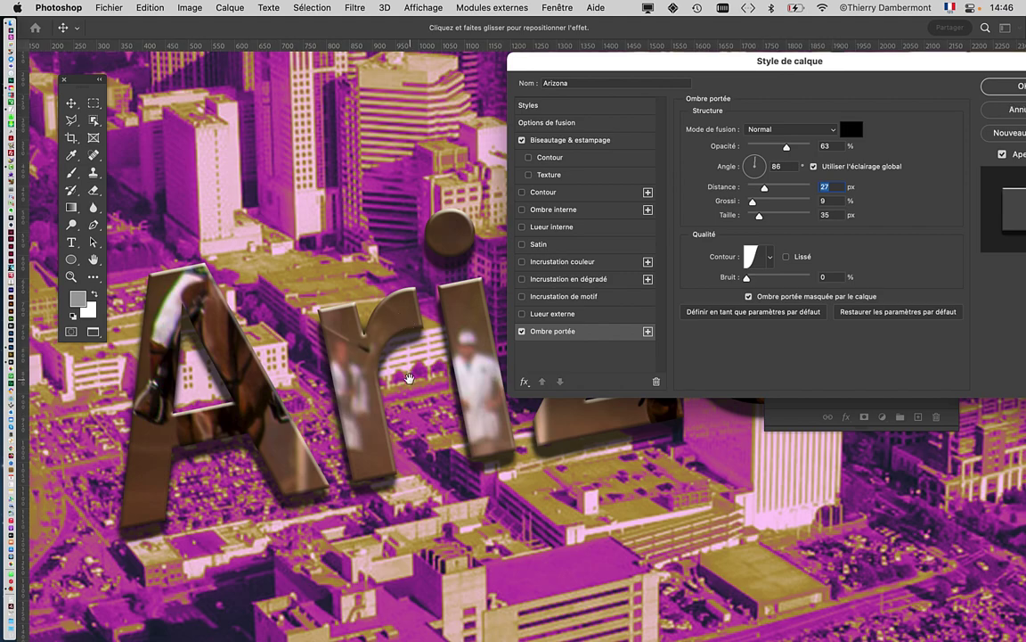
pyautogui.scroll(-5, 403, 319)
pyautogui.scroll(-3, 418, 303)
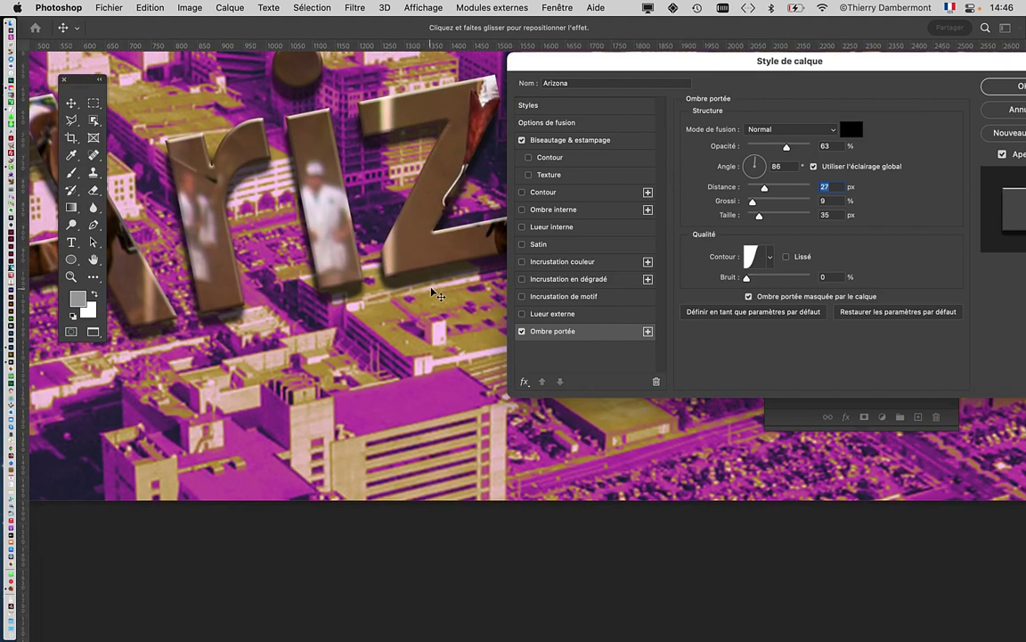
pyautogui.hscroll(5, 437, 291)
pyautogui.scroll(3, 401, 312)
pyautogui.scroll(2, 352, 341)
pyautogui.hscroll(1, 352, 340)
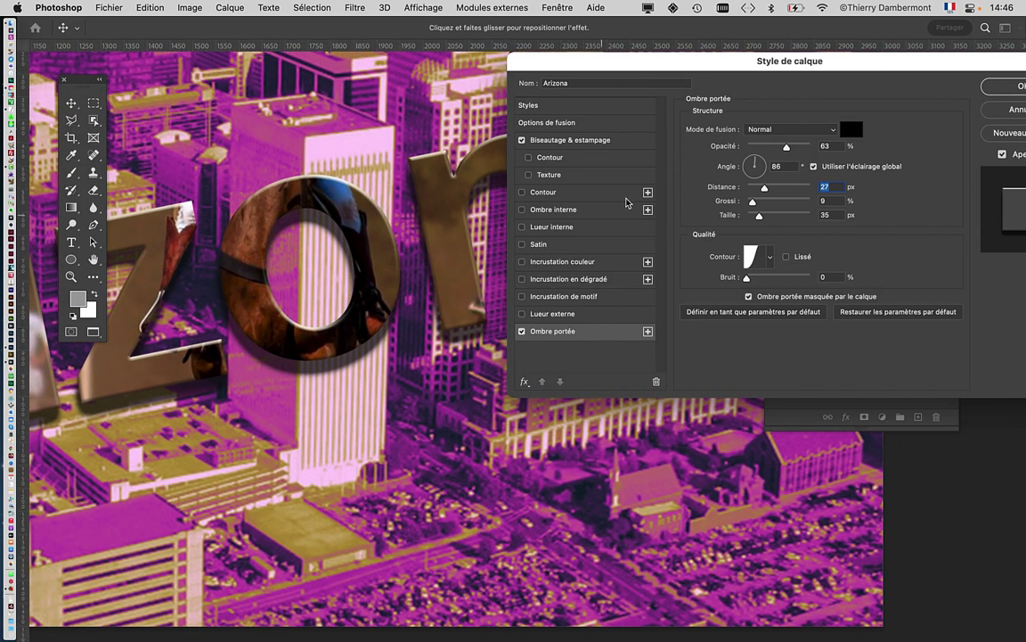
pyautogui.click(591, 140)
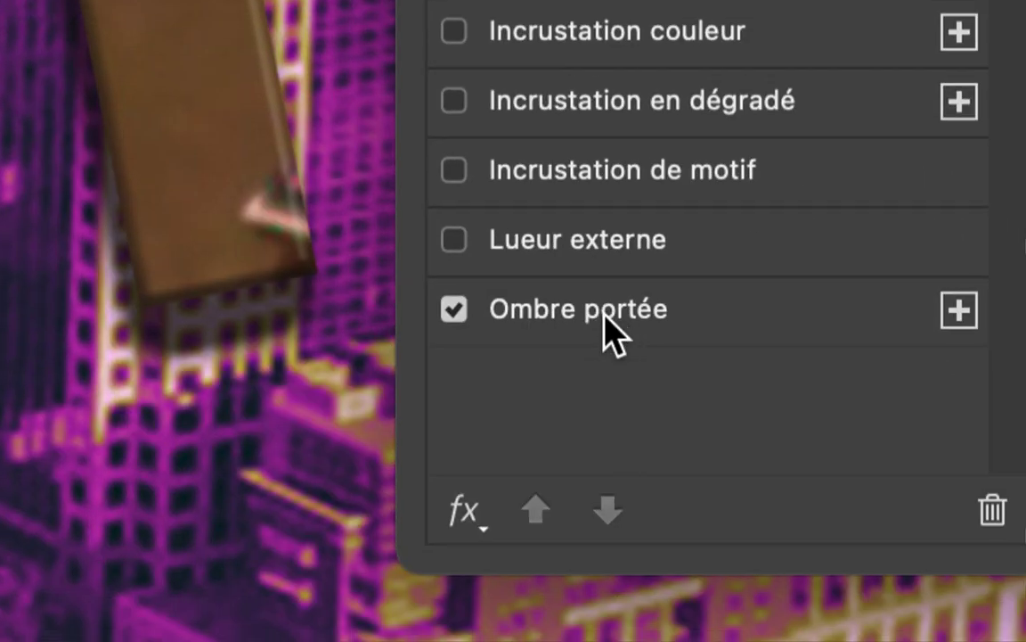
# Step: Set bevel depth to 147% and swing its light to 90° angle, 53° elevation
pyautogui.click(609, 318)
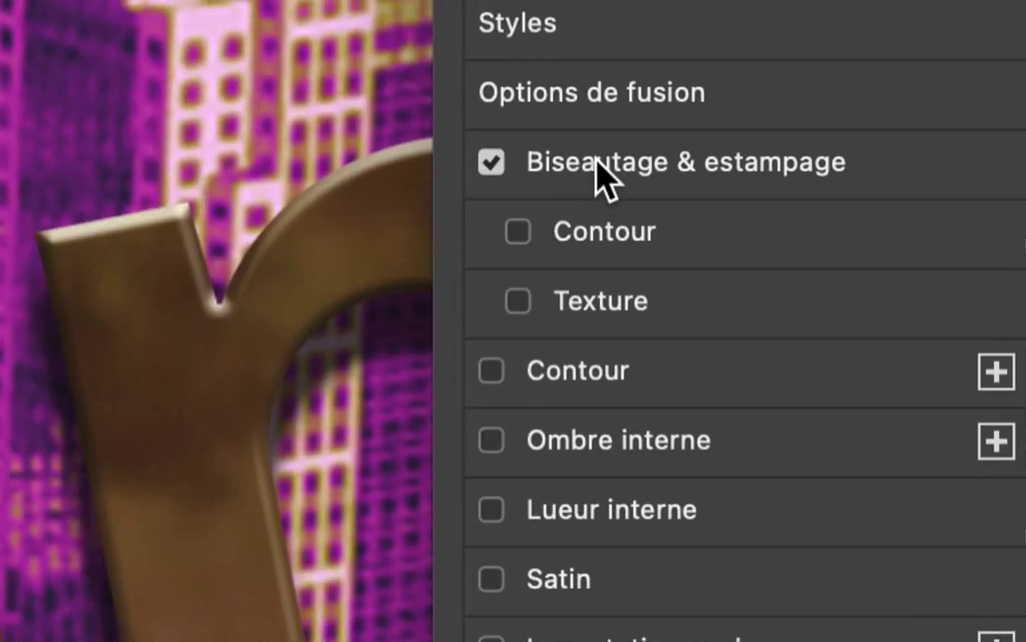
pyautogui.click(604, 176)
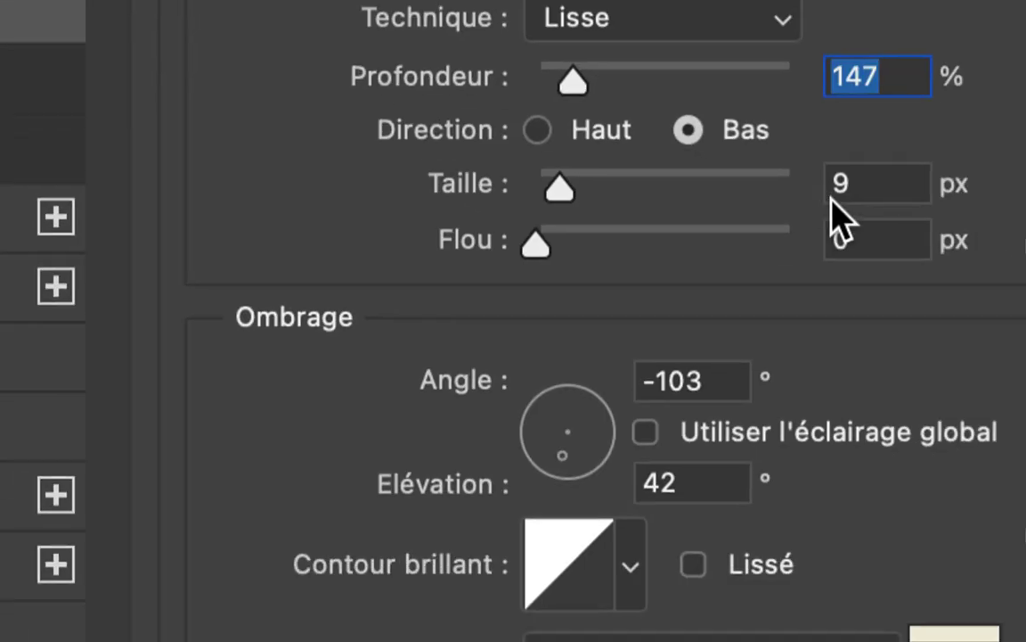
pyautogui.click(787, 245)
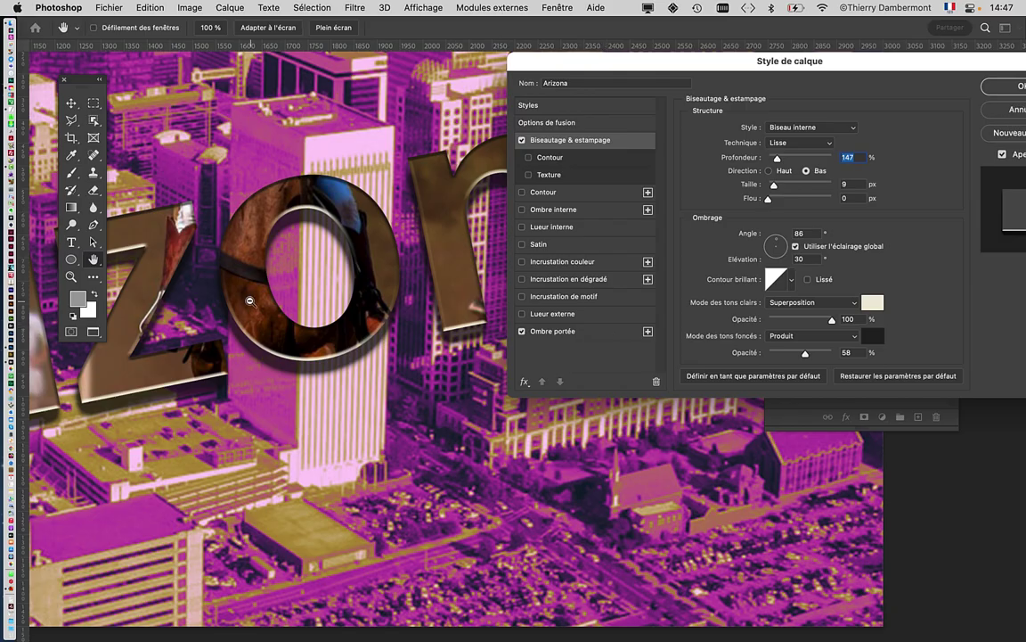
pyautogui.click(232, 265)
pyautogui.moveTo(554, 70); pyautogui.dragTo(697, 78)
pyautogui.moveTo(482, 224)
pyautogui.mouseDown()
pyautogui.moveTo(269, 376)
pyautogui.moveTo(202, 345)
pyautogui.mouseUp()
pyautogui.press('Tab')
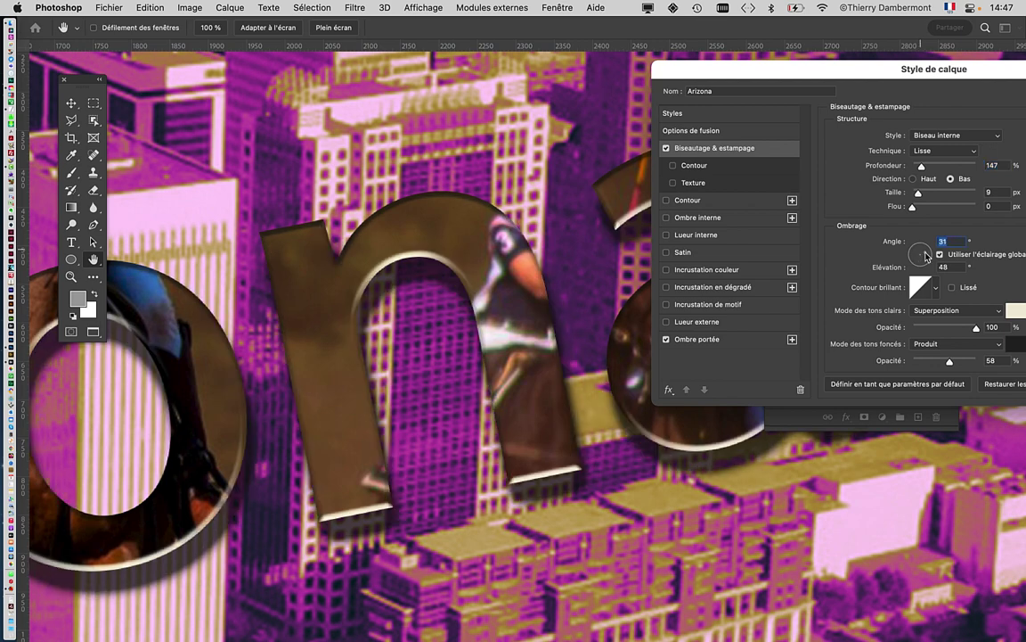
pyautogui.moveTo(927, 257)
pyautogui.mouseDown()
pyautogui.moveTo(919, 265)
pyautogui.moveTo(919, 256)
pyautogui.mouseUp()
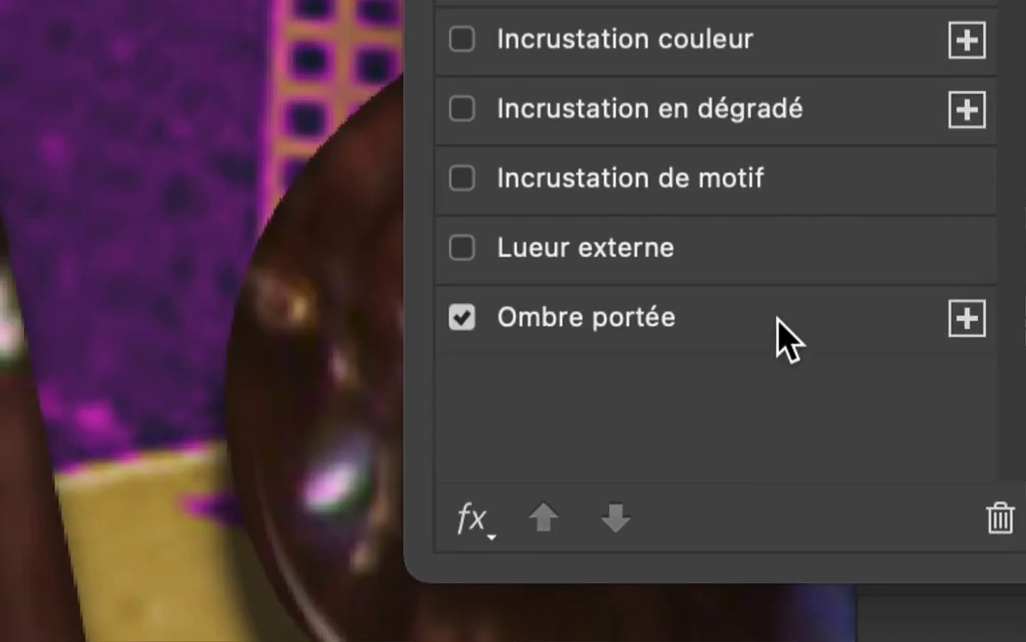
# Step: Rotate the Arizona drop shadow angle to -170°
pyautogui.click(745, 339)
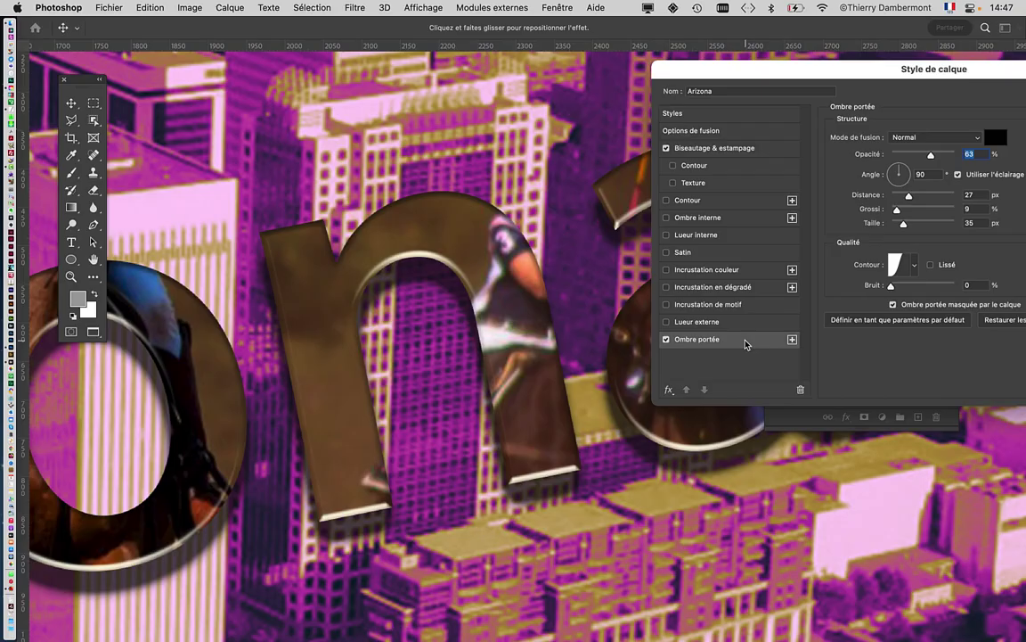
pyautogui.moveTo(895, 176); pyautogui.dragTo(899, 181)
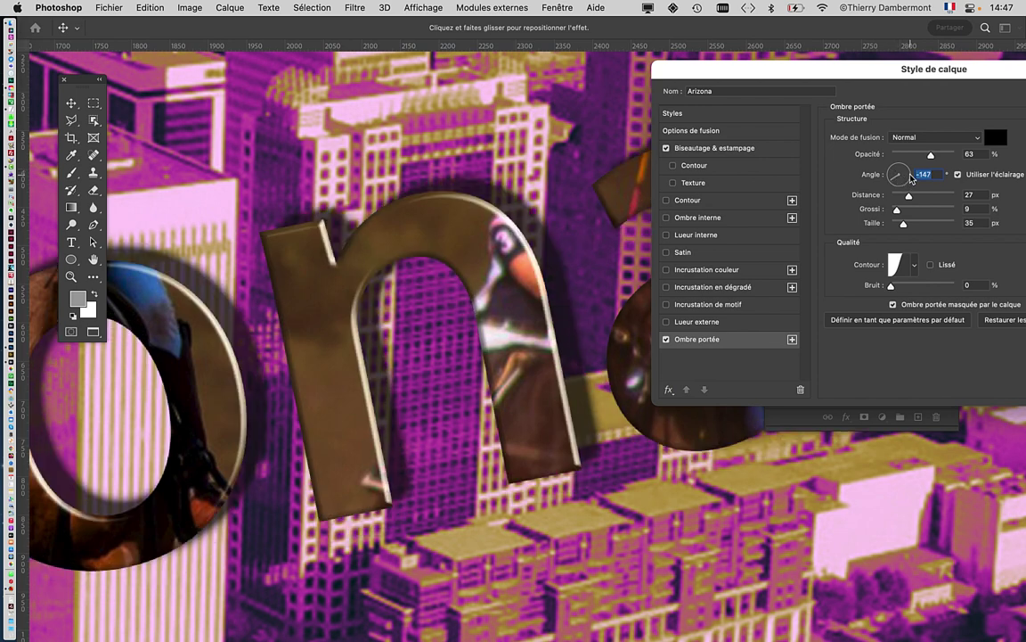
pyautogui.moveTo(899, 181)
pyautogui.mouseDown()
pyautogui.moveTo(906, 170)
pyautogui.moveTo(890, 180)
pyautogui.mouseUp()
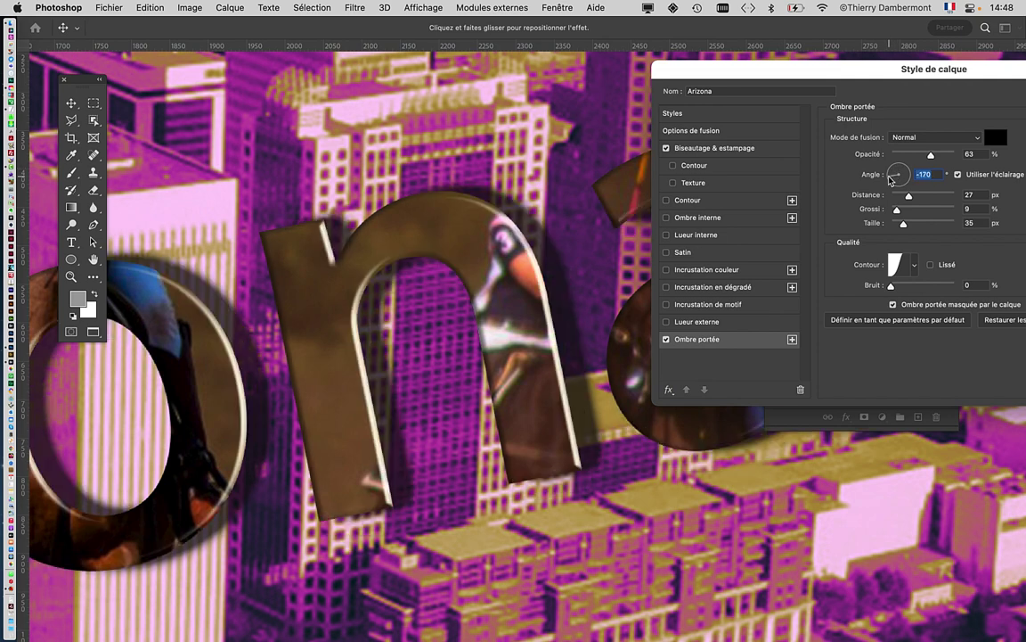
pyautogui.moveTo(827, 73); pyautogui.dragTo(546, 61)
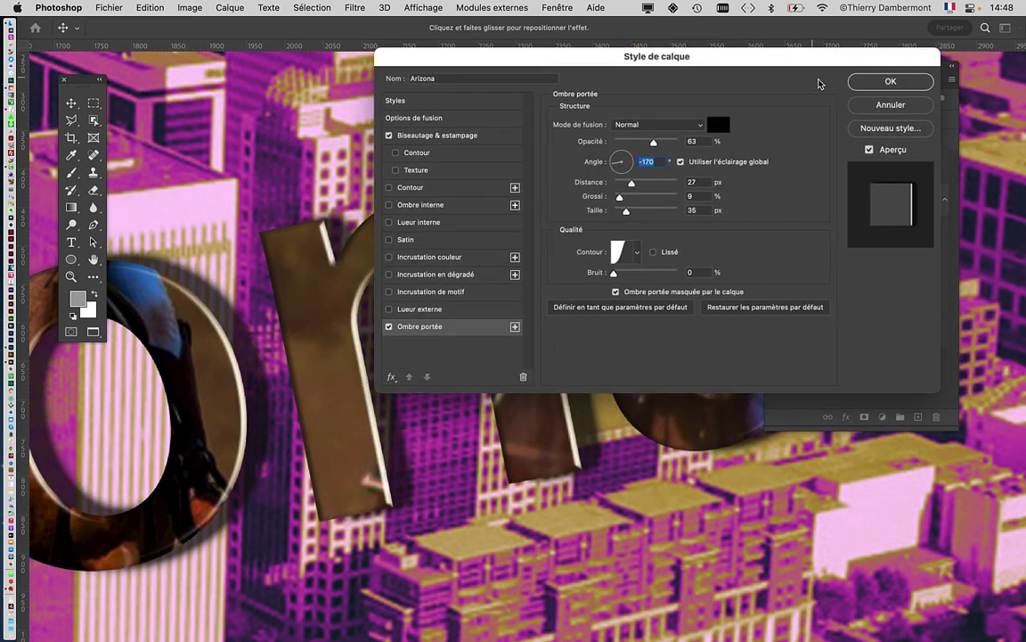
# Step: Apply the Arizona layer style, zoom out, and select the charlotte_north_07 layer
pyautogui.click(889, 80)
pyautogui.scroll(-2, 584, 340)
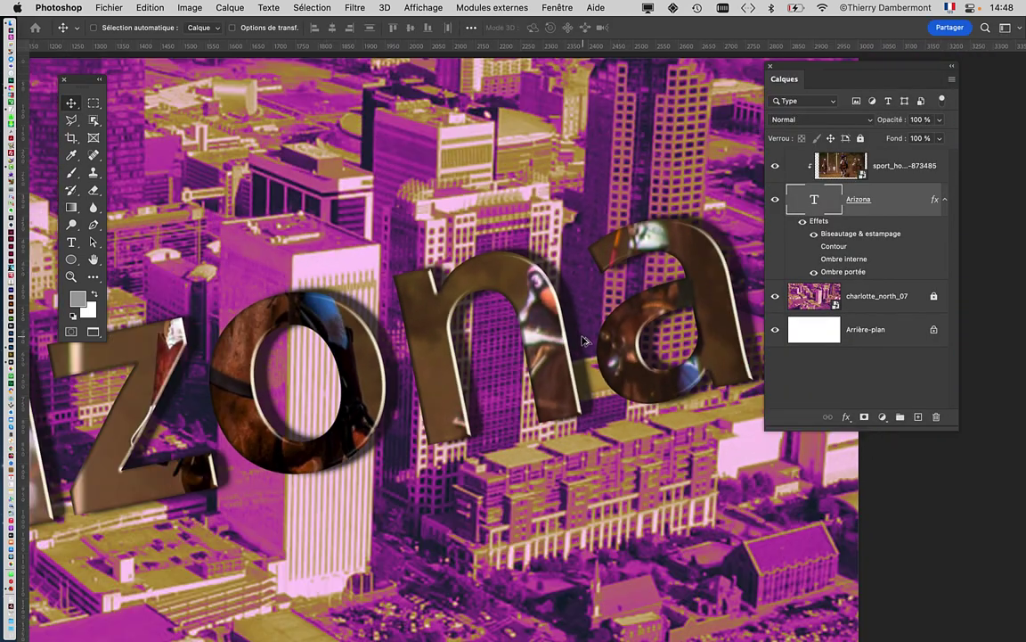
pyautogui.scroll(-2, 583, 341)
pyautogui.scroll(-2, 584, 340)
pyautogui.scroll(-1, 583, 341)
pyautogui.scroll(-1, 584, 340)
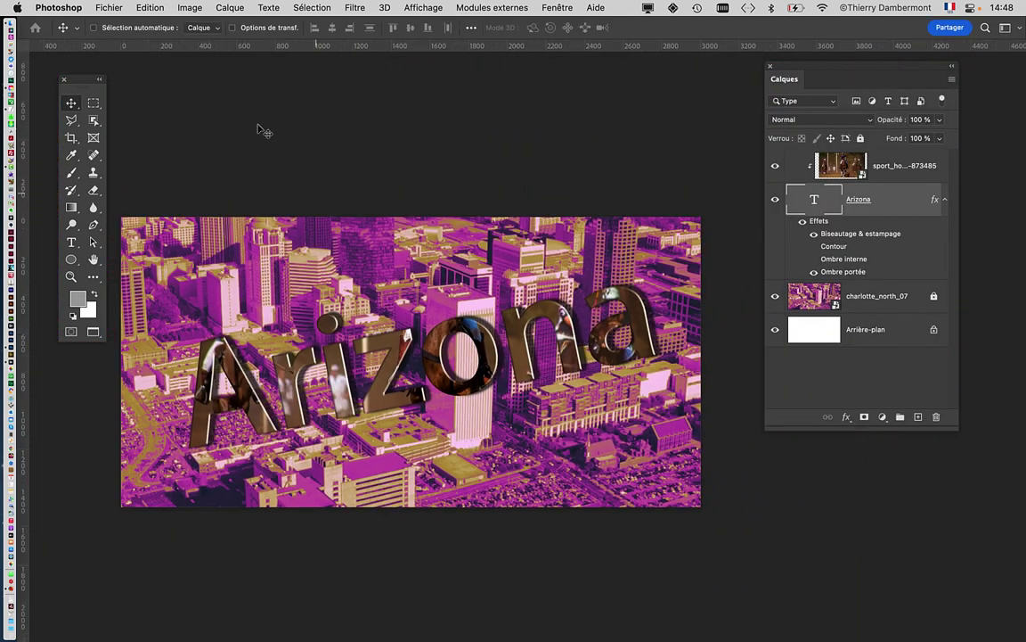
pyautogui.moveTo(620, 344)
pyautogui.mouseDown()
pyautogui.moveTo(678, 241)
pyautogui.moveTo(643, 245)
pyautogui.mouseUp()
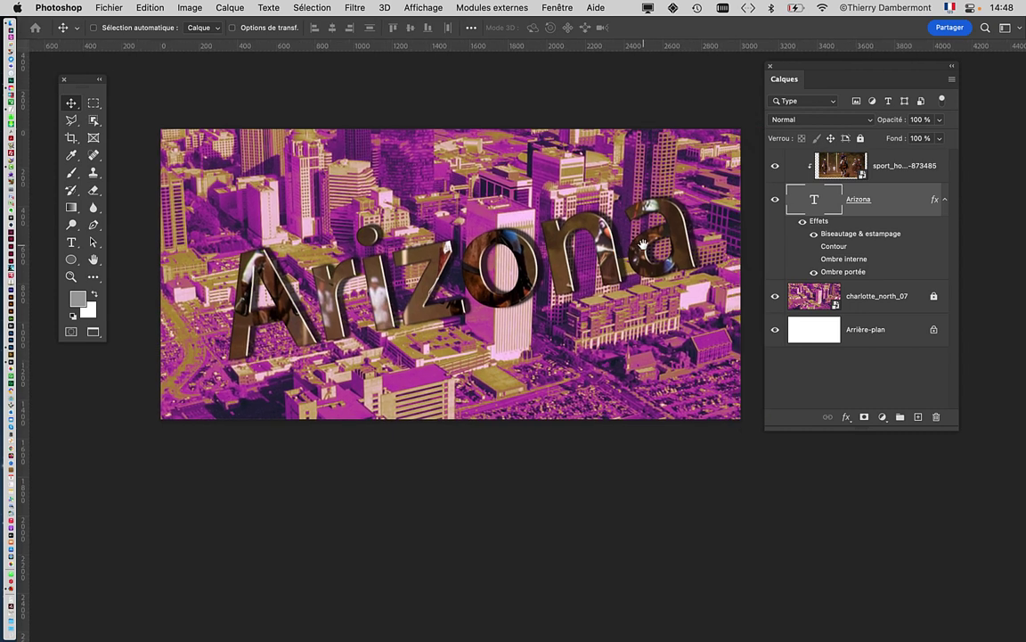
pyautogui.click(822, 303)
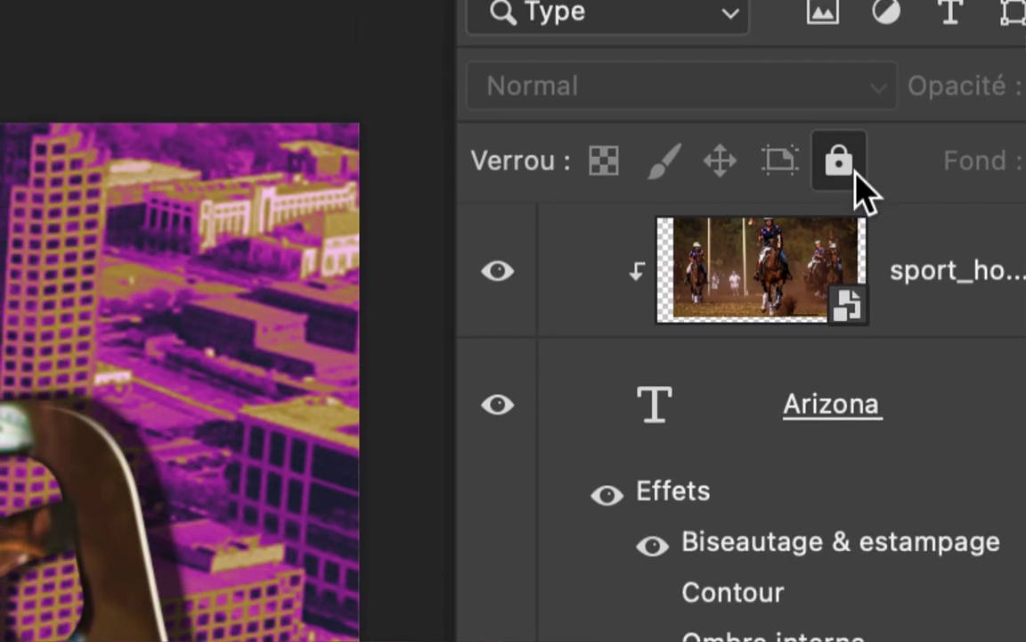
# Step: Unlock the charlotte_north_07 layer and fade it to 43% opacity
pyautogui.click(624, 294)
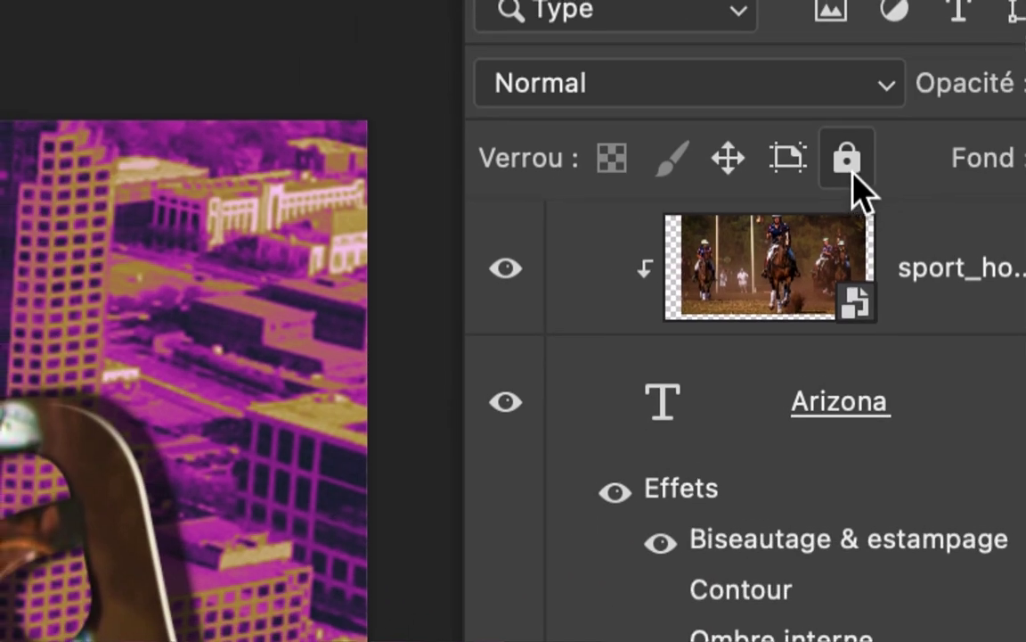
pyautogui.click(853, 172)
pyautogui.click(842, 161)
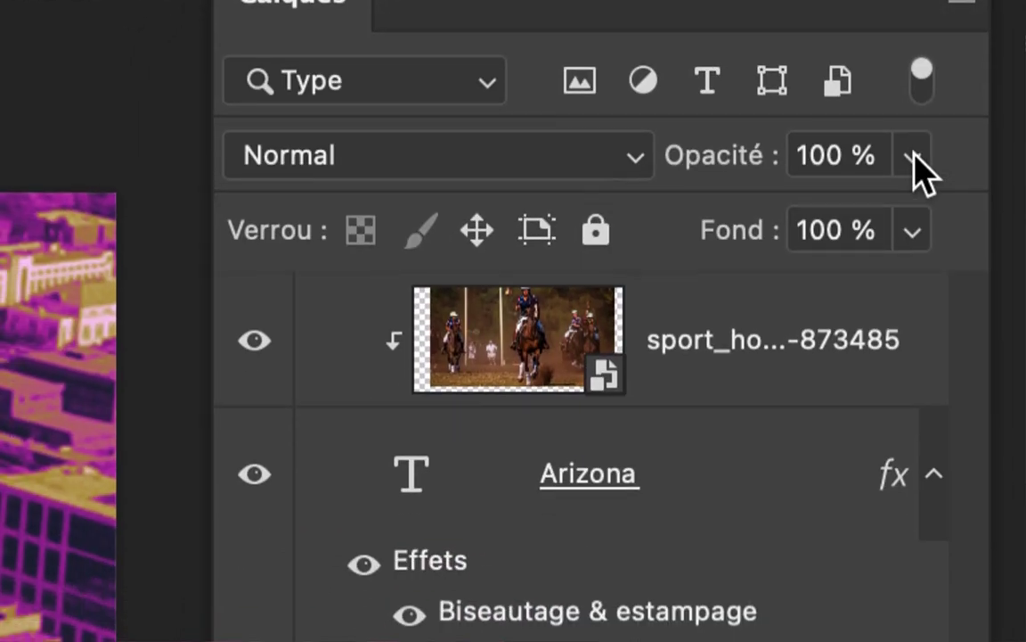
pyautogui.click(883, 247)
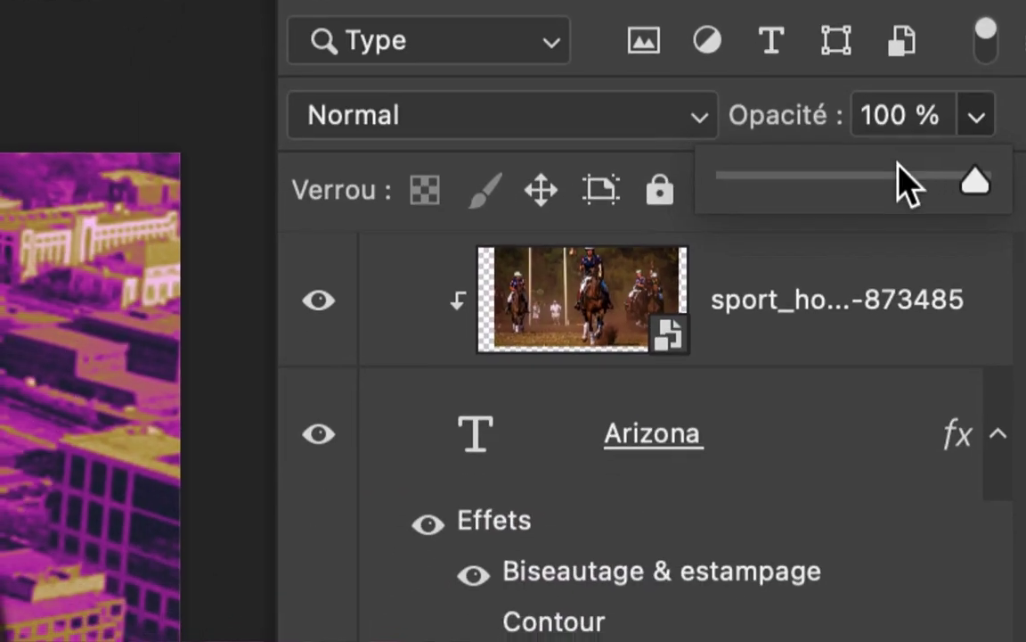
pyautogui.moveTo(808, 315); pyautogui.dragTo(783, 317)
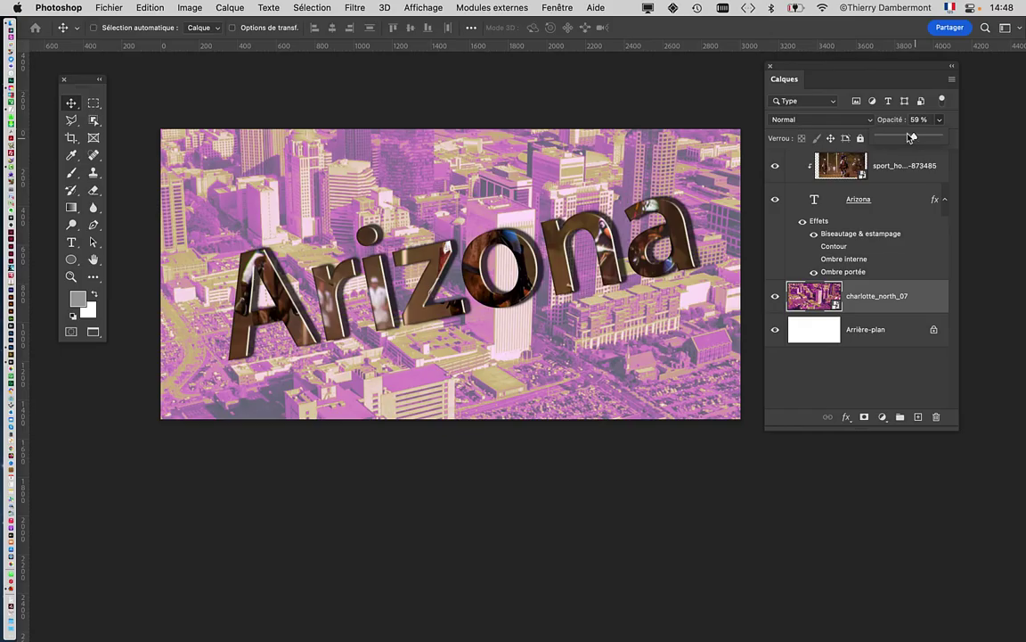
pyautogui.moveTo(912, 140); pyautogui.dragTo(895, 152)
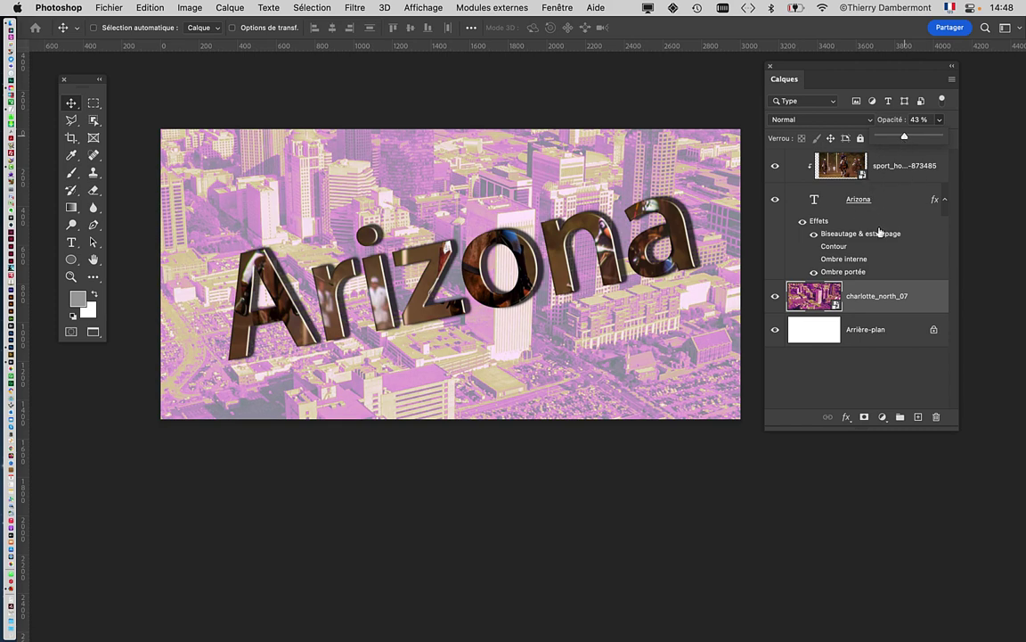
# Step: Lower the Arizona drop shadow opacity to 33% and apply it
pyautogui.doubleClick(844, 271)
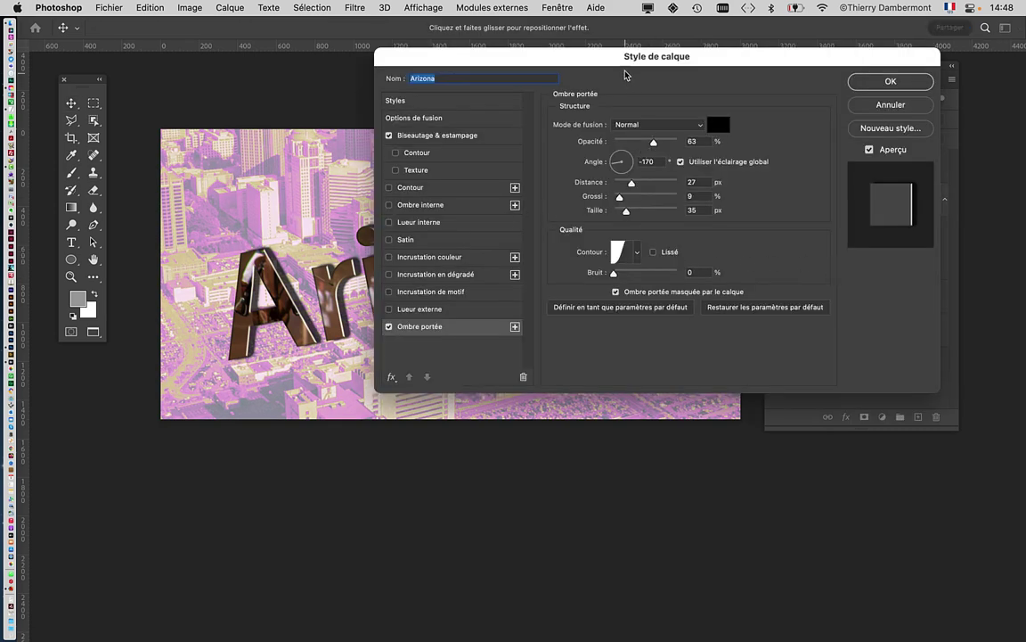
pyautogui.moveTo(642, 56); pyautogui.dragTo(769, 54)
pyautogui.click(761, 140)
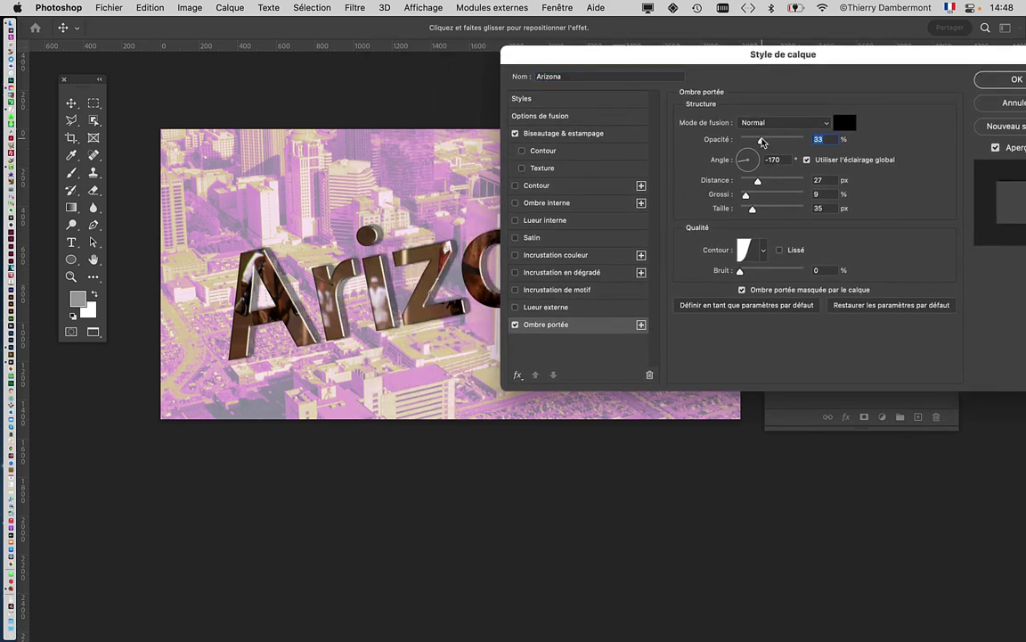
pyautogui.click(1014, 79)
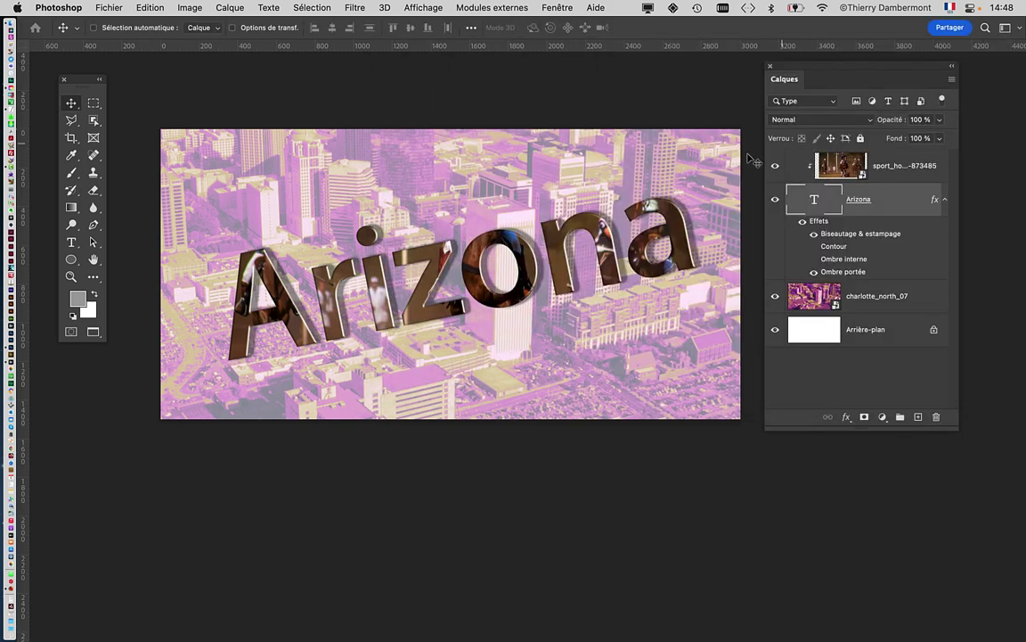
# Step: Save as 'canvas 1,5sur3 - 09.psd', bumping the version from 08 to 09, with maximum compatibility on
pyautogui.scroll(3, 487, 272)
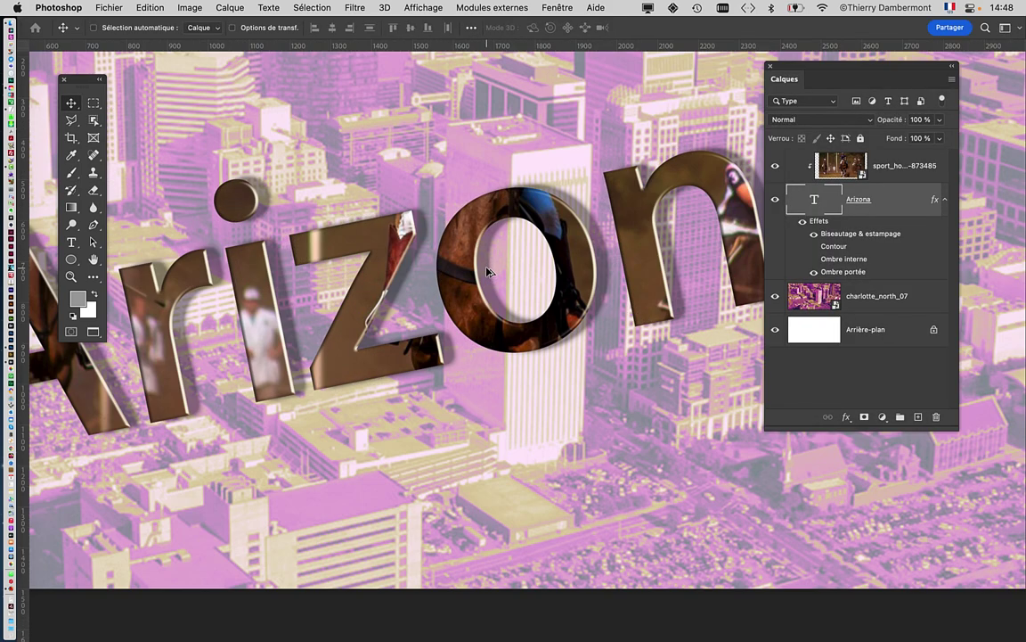
pyautogui.click(106, 7)
pyautogui.click(132, 154)
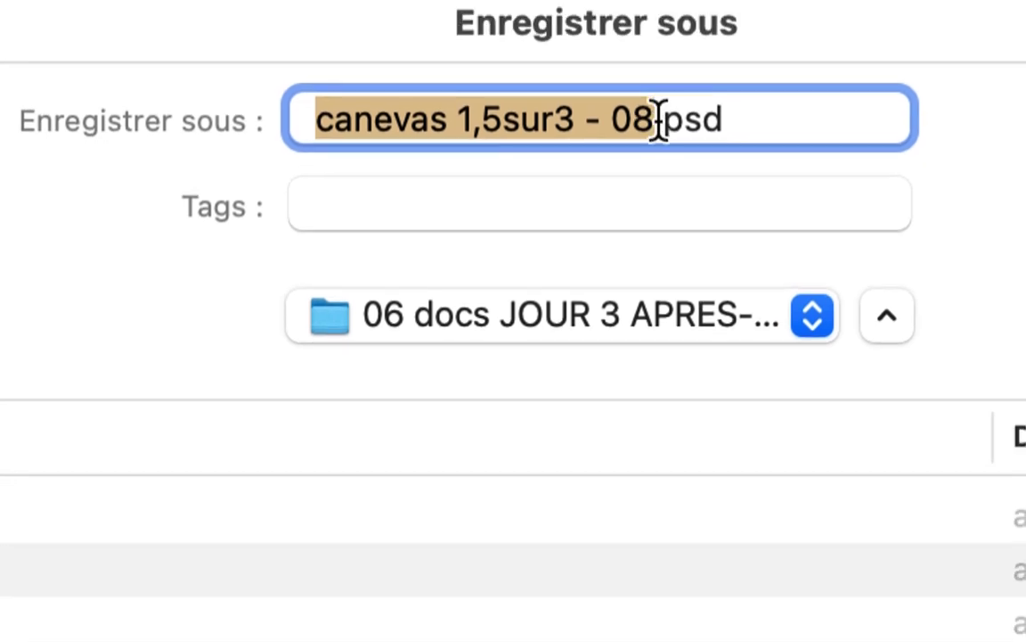
pyautogui.moveTo(706, 89); pyautogui.dragTo(687, 90)
pyautogui.write('9')
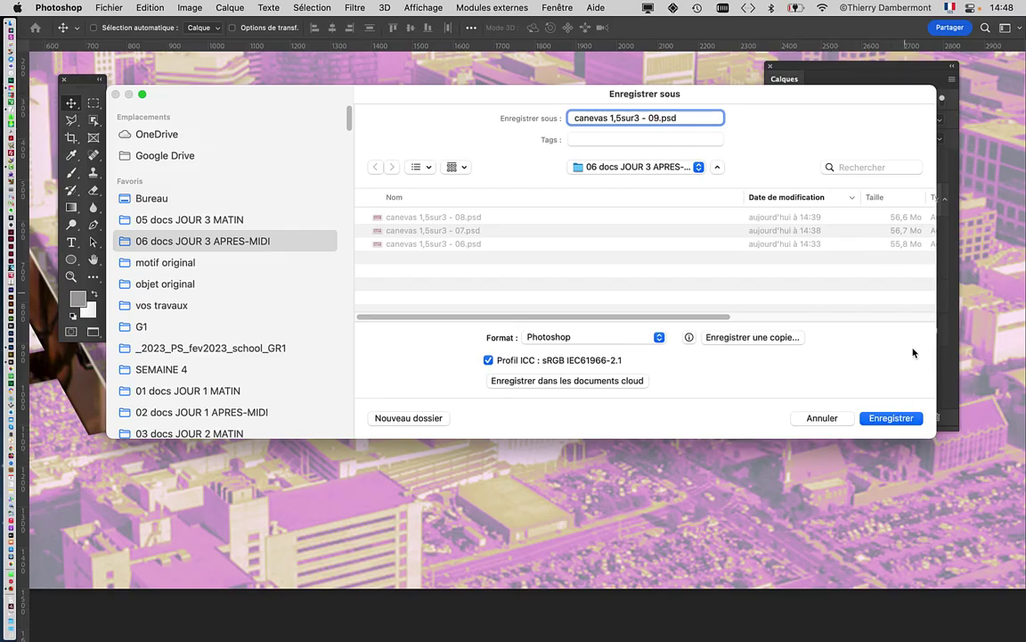
pyautogui.click(894, 418)
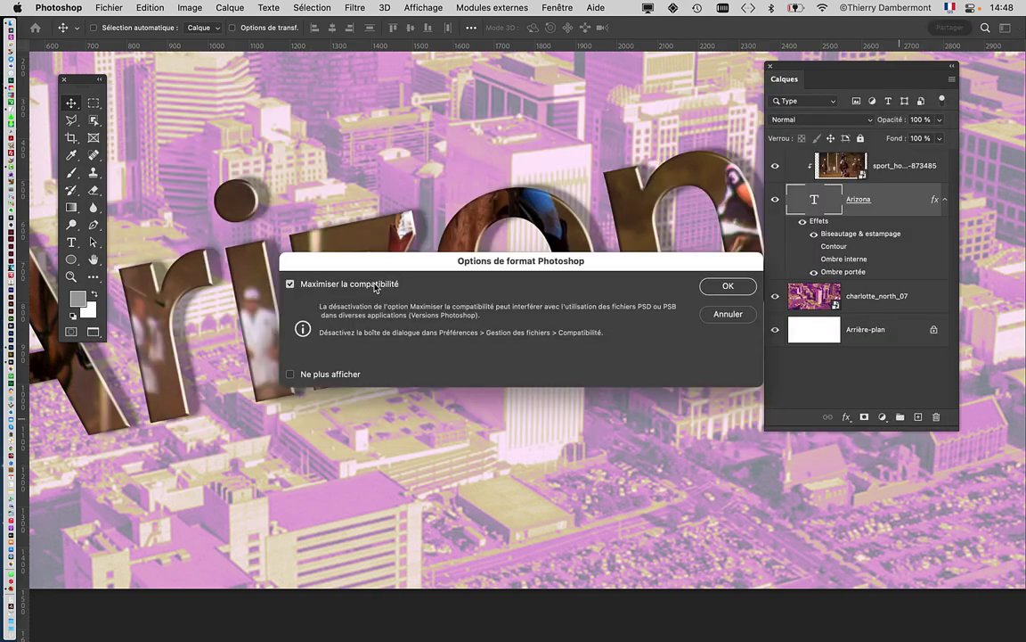
pyautogui.click(738, 279)
pyautogui.scroll(-3, 409, 294)
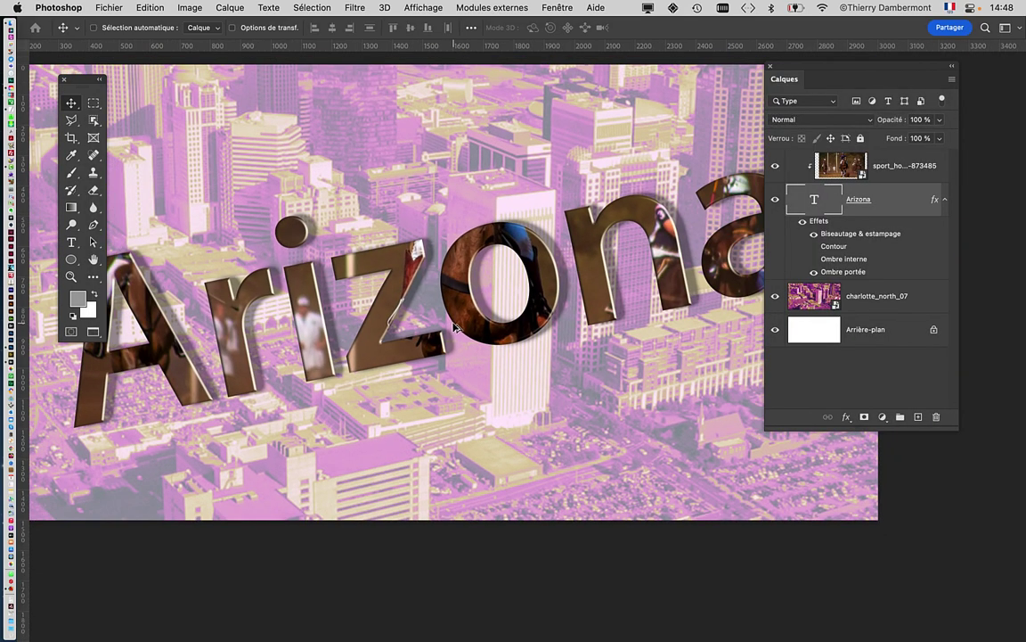
pyautogui.scroll(-2, 453, 327)
pyautogui.scroll(-3, 534, 160)
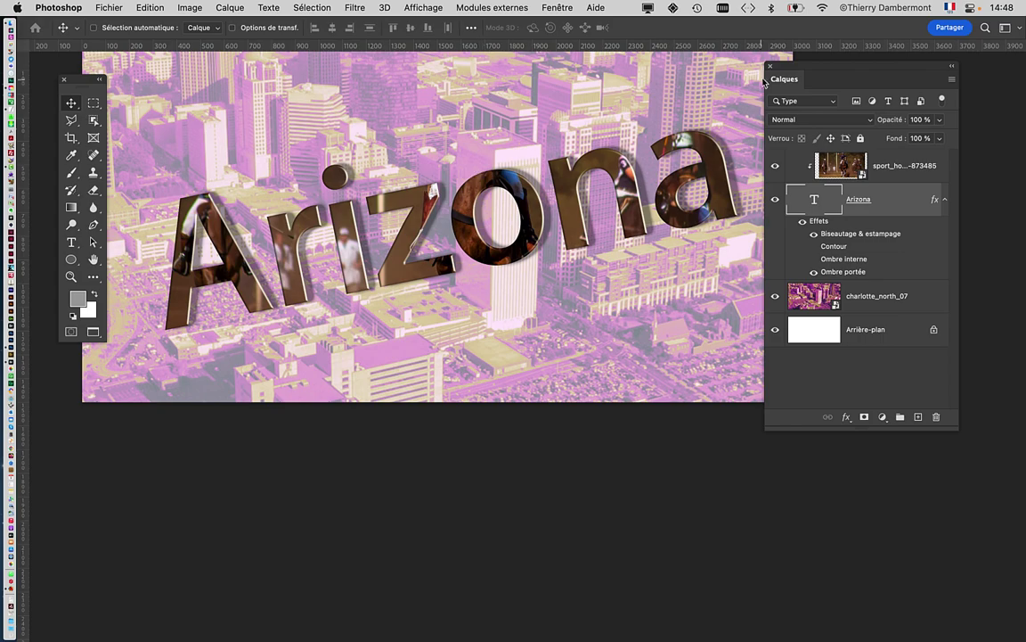